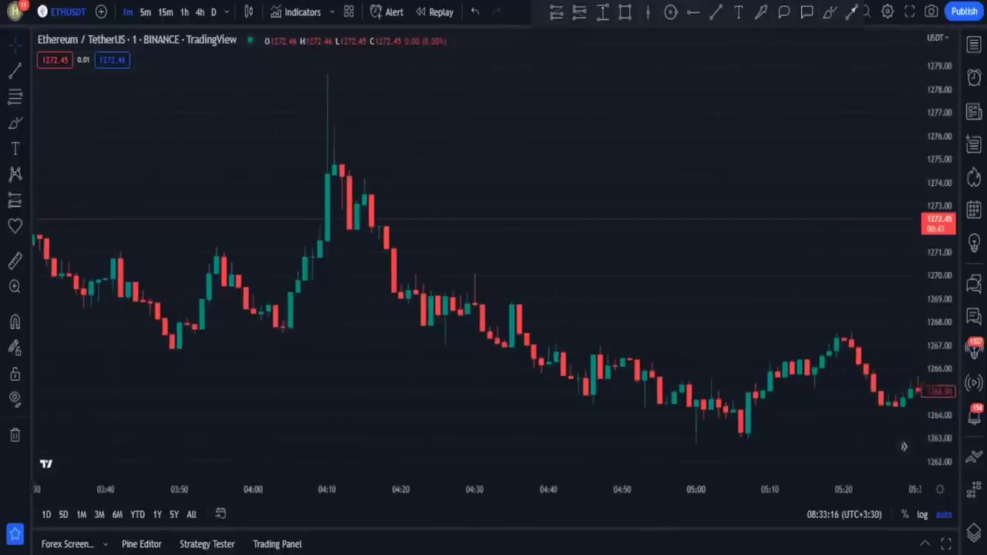
Step: Search the indicators for "ut bot" and add UT Bot Alerts to the ETHUSDT one-minute chart
scroll(494, 308, "right", 8)
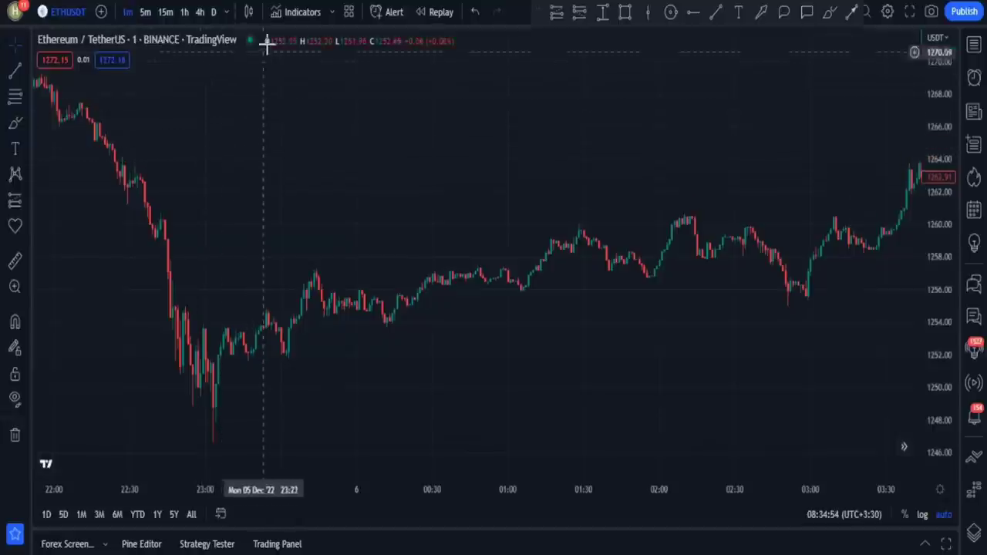
left_click(301, 12)
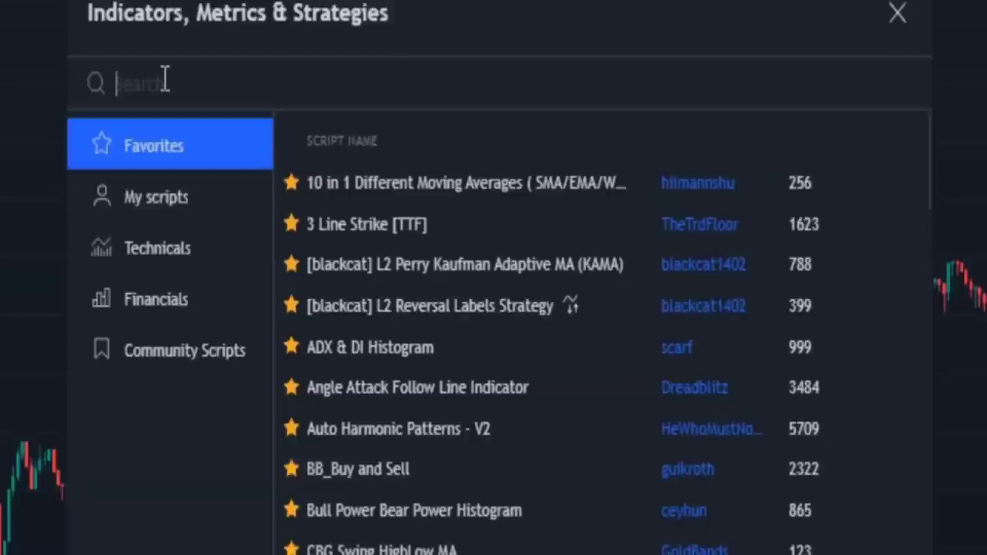
type("ut bo")
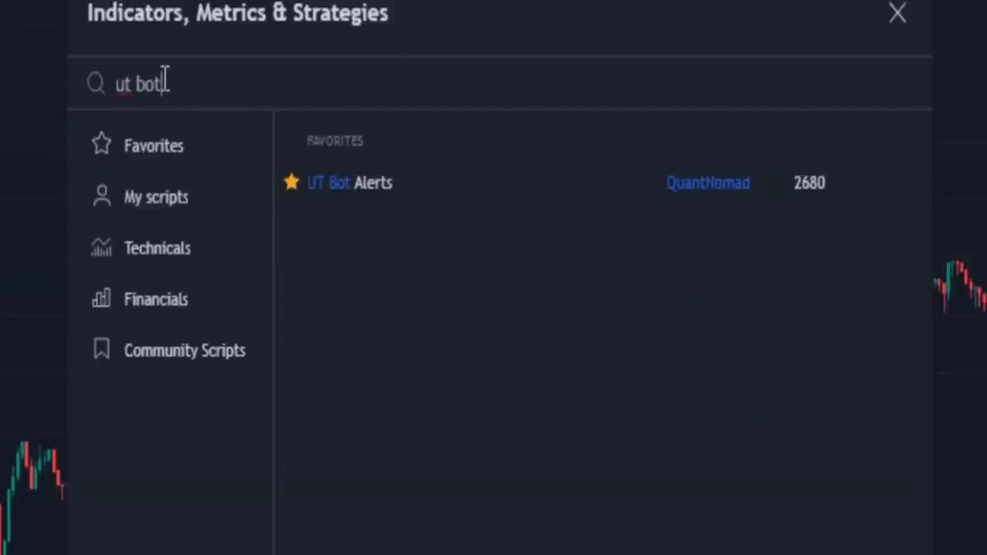
type("t")
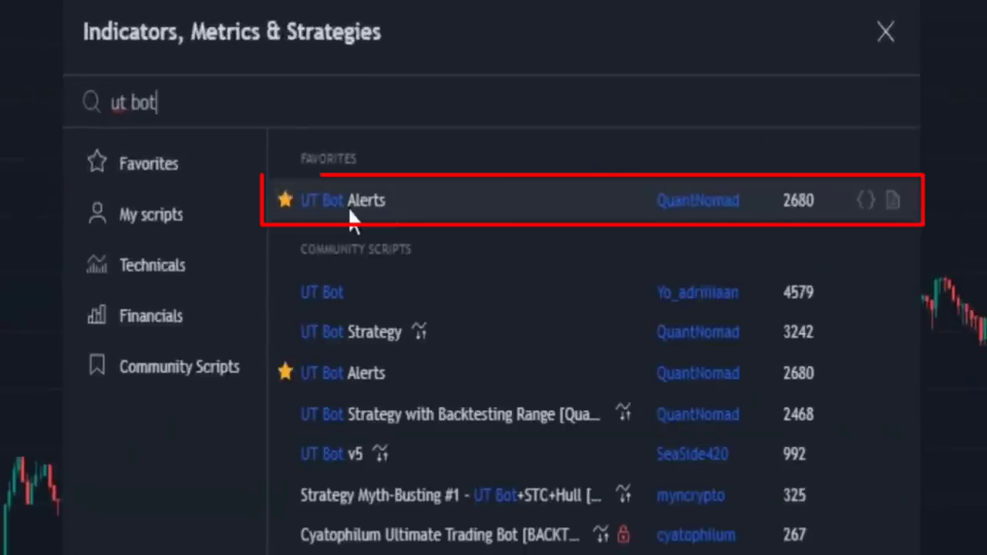
left_click(348, 219)
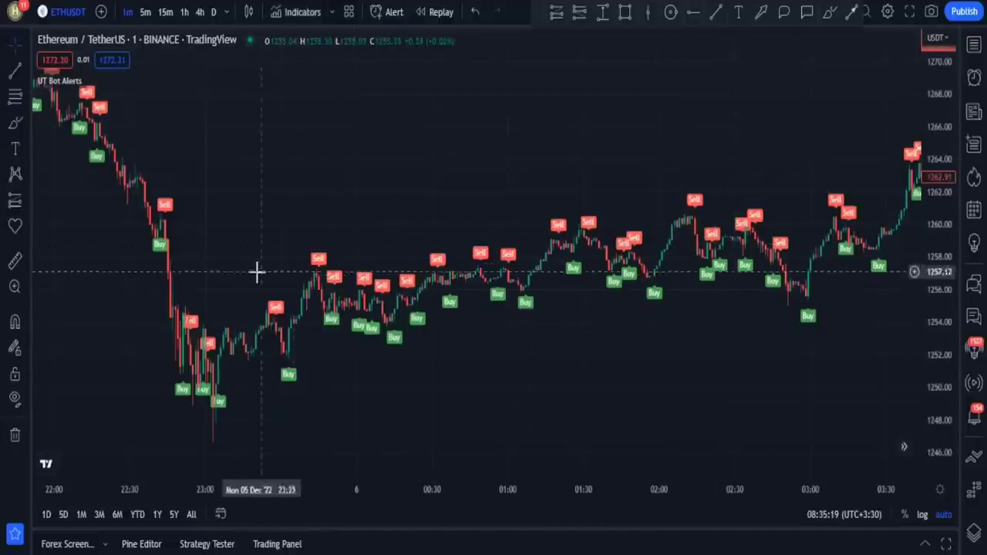
Step: Examine the buy and sell labels around the 5 December price drop
left_click_drag(242, 272, 476, 284)
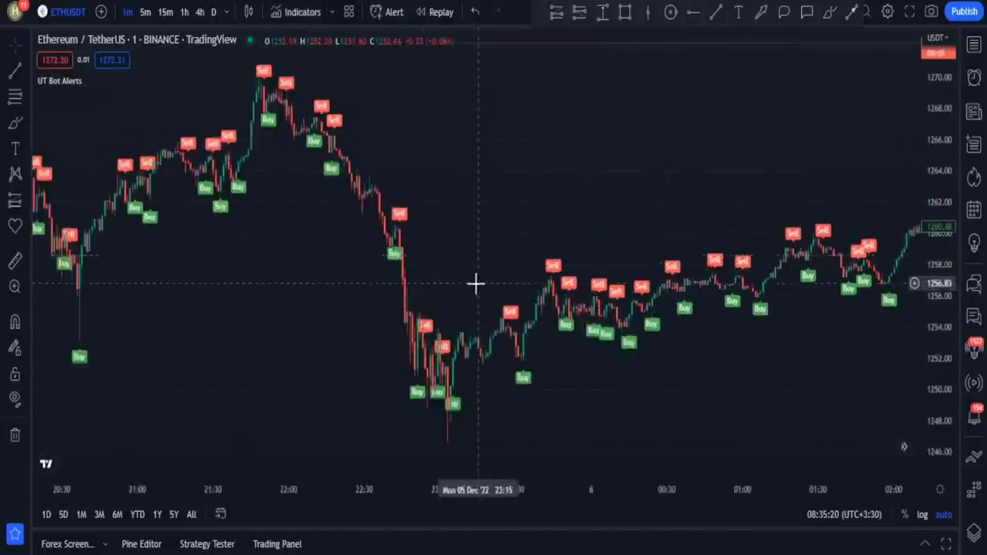
scroll(308, 282, "up", 3)
left_click_drag(308, 281, 768, 282)
scroll(390, 273, "up", 3)
left_click_drag(469, 284, 765, 291)
scroll(742, 291, "up", 2)
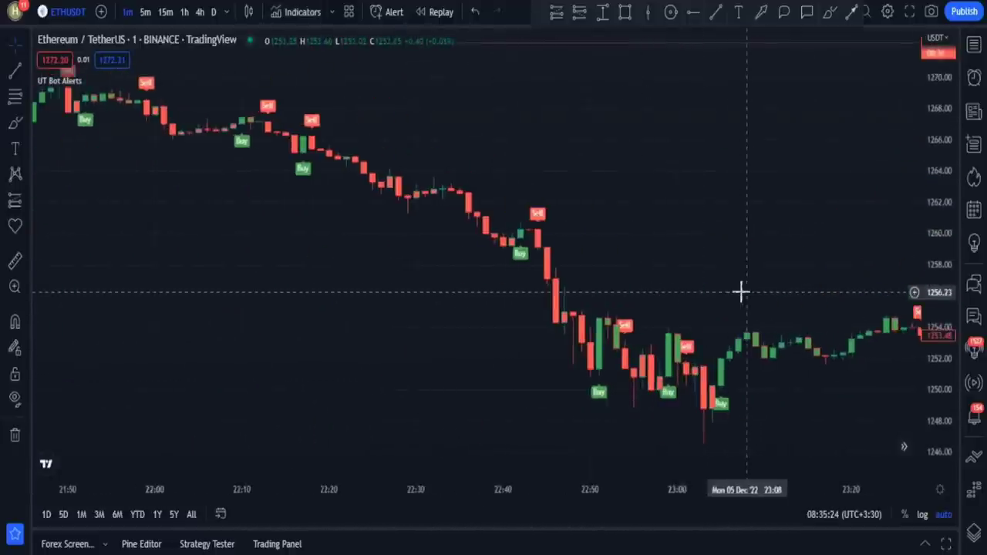
left_click_drag(668, 284, 764, 267)
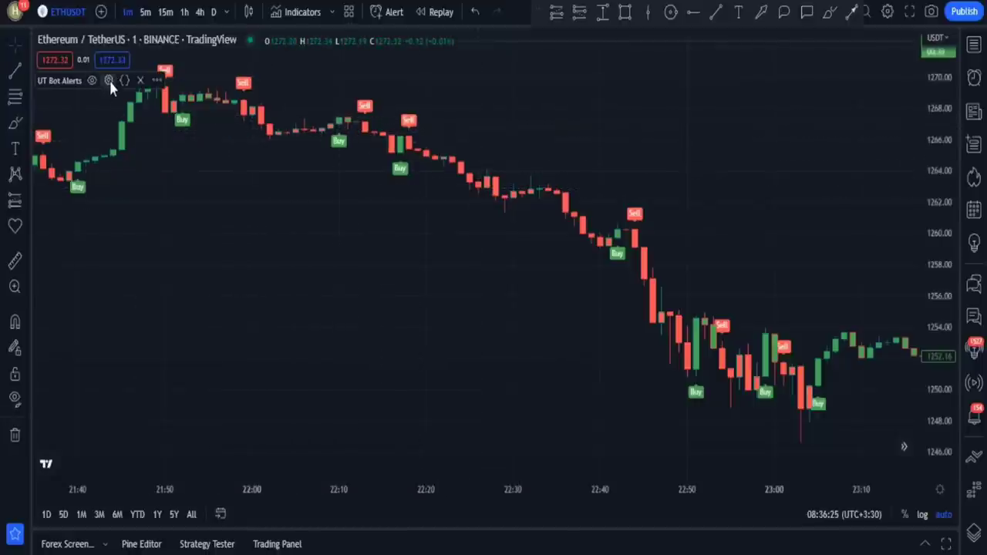
Step: Configure UT Bot Alerts with key value 4 and ATR period 300, and hide its Sell labels
left_click(110, 80)
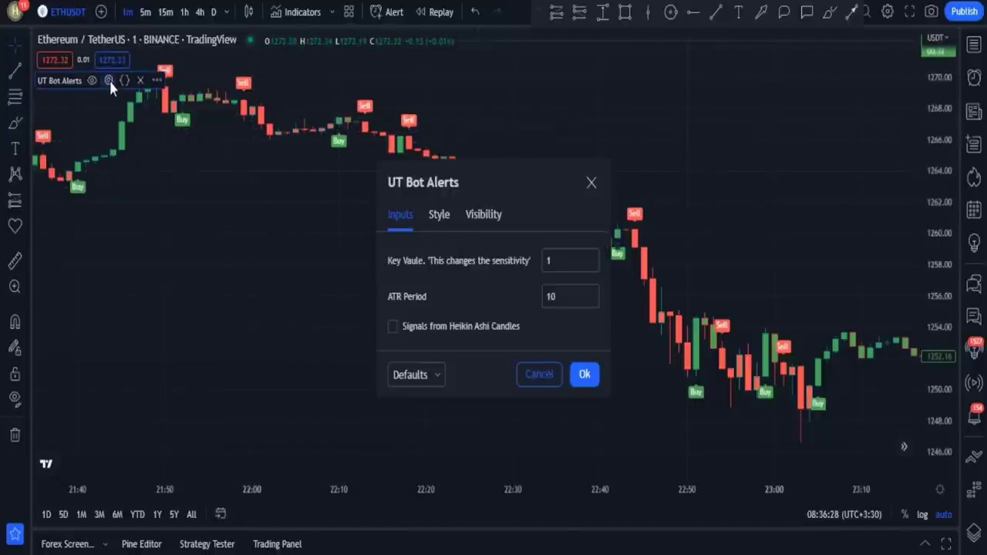
left_click_drag(508, 168, 492, 101)
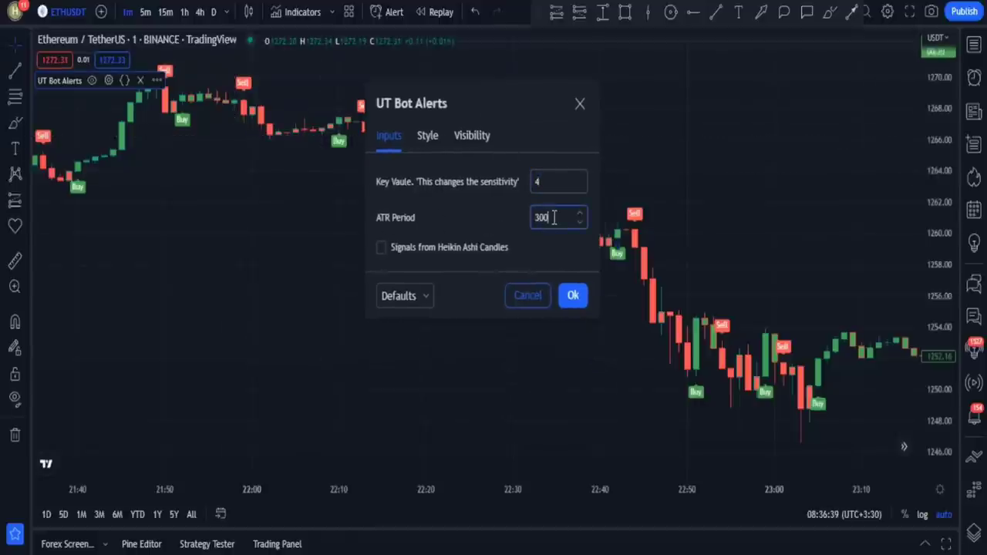
left_click(433, 135)
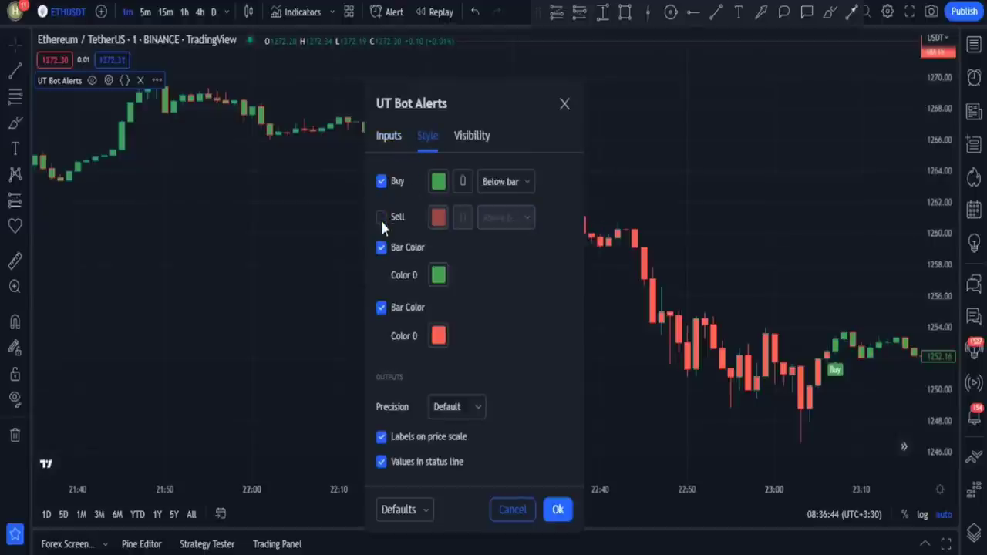
left_click(559, 510)
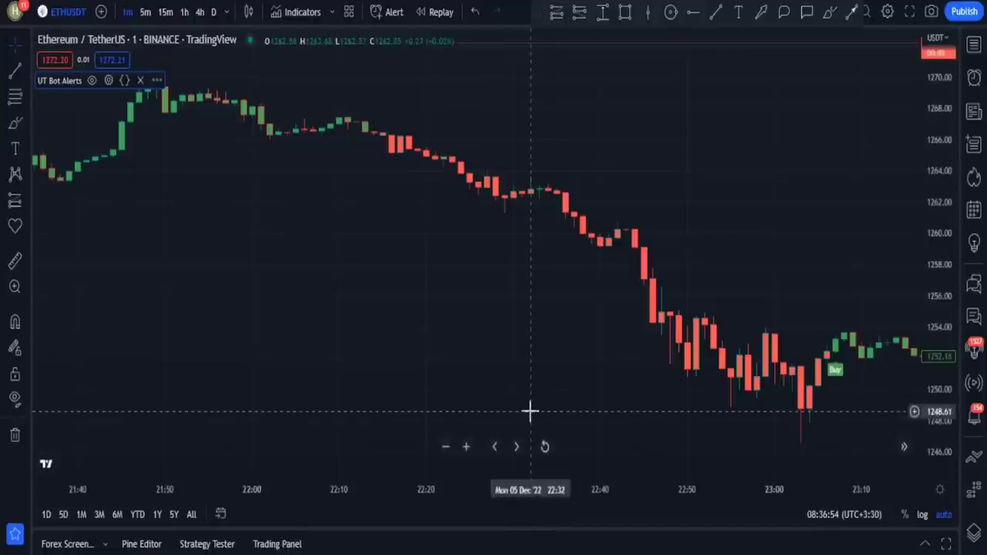
Step: Place a vertical line through the Buy signal candle at 23:07 on 5 December
left_click_drag(592, 398, 563, 396)
scroll(562, 396, "down", 1)
left_click_drag(640, 384, 256, 377)
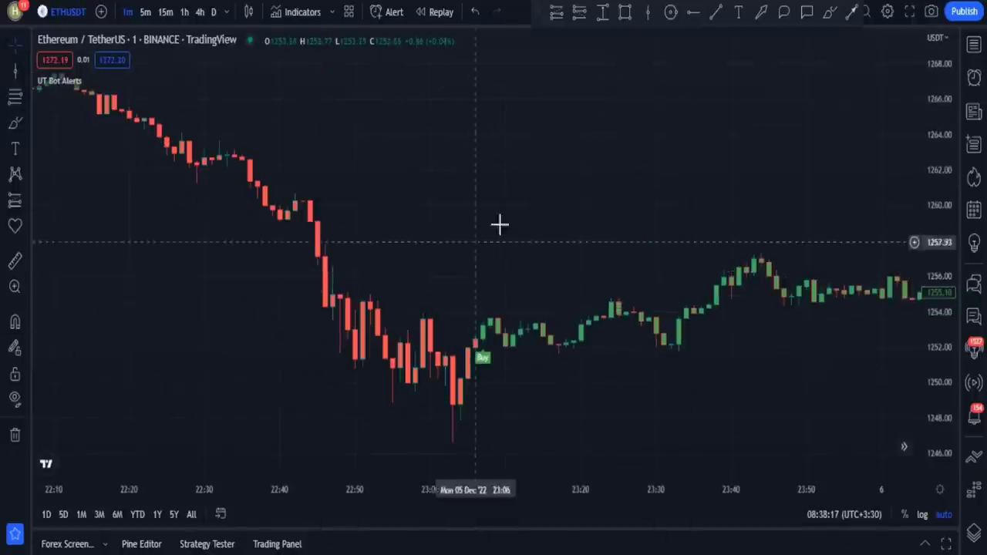
mouse_move(500, 223)
left_mouse_down()
mouse_move(512, 224)
mouse_move(424, 255)
left_mouse_up()
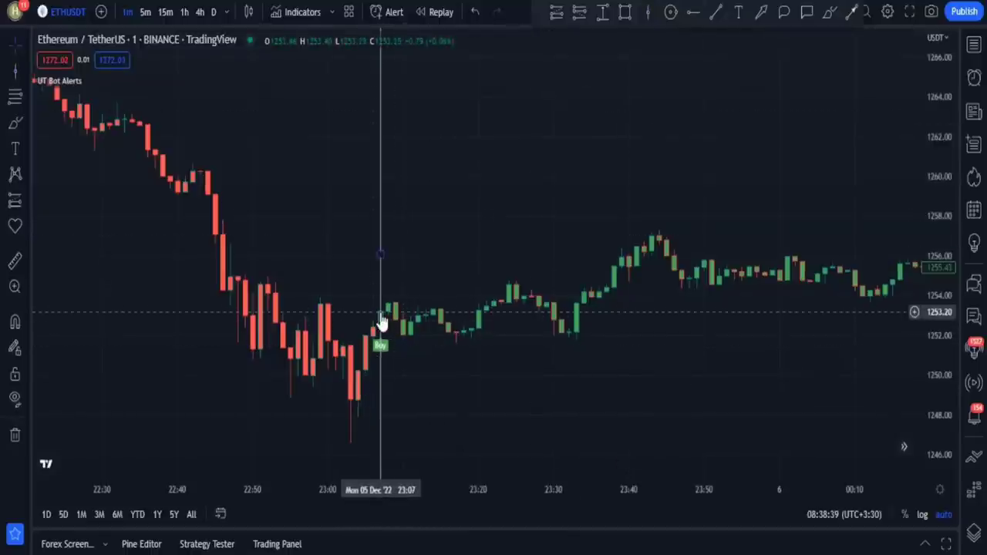
Step: Draw a price range from the 23:07 buy candle at 1253.20 up to about 1262.28 at 03:39
left_click_drag(455, 247, 366, 267)
scroll(375, 266, "down", 4)
left_click_drag(606, 249, 589, 255)
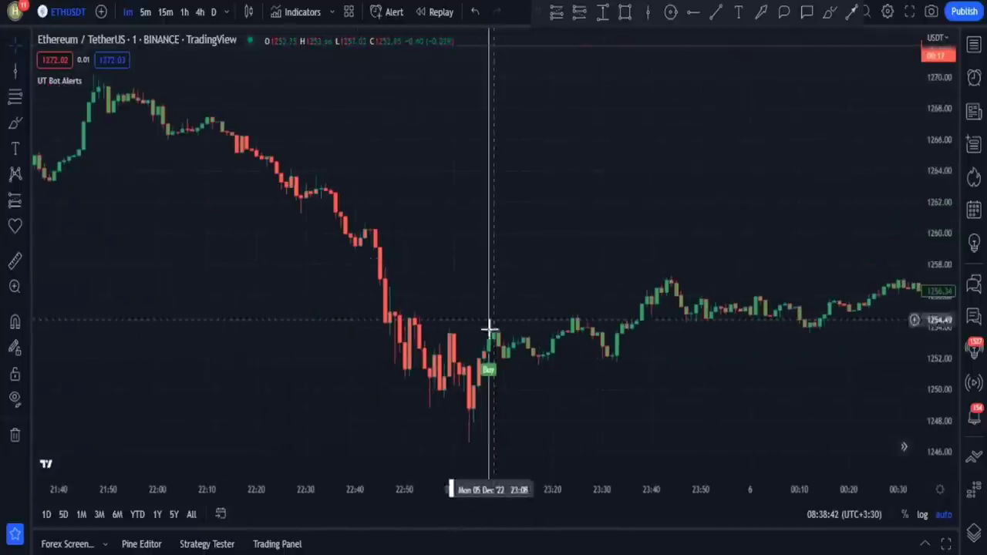
mouse_move(490, 345)
left_mouse_down()
mouse_move(419, 324)
mouse_move(347, 324)
left_mouse_up()
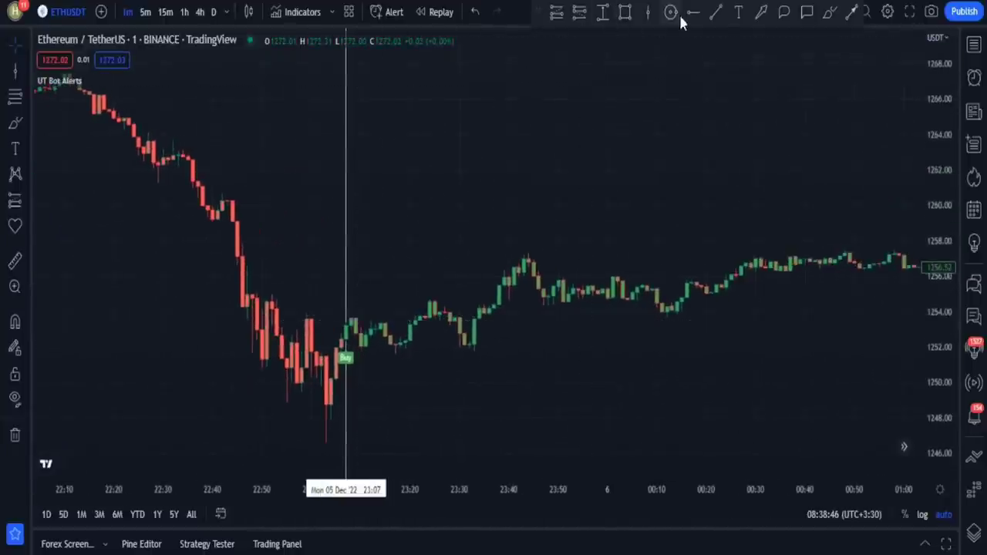
left_click(603, 12)
left_click(346, 328)
left_click(848, 184)
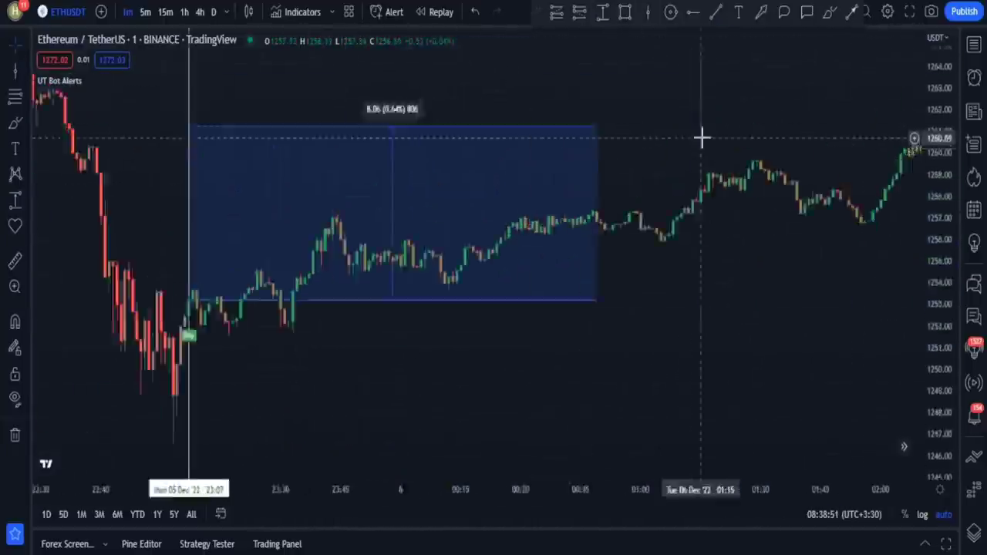
scroll(702, 137, "down", 5)
left_click_drag(784, 279, 533, 286)
left_click_drag(383, 213, 744, 197)
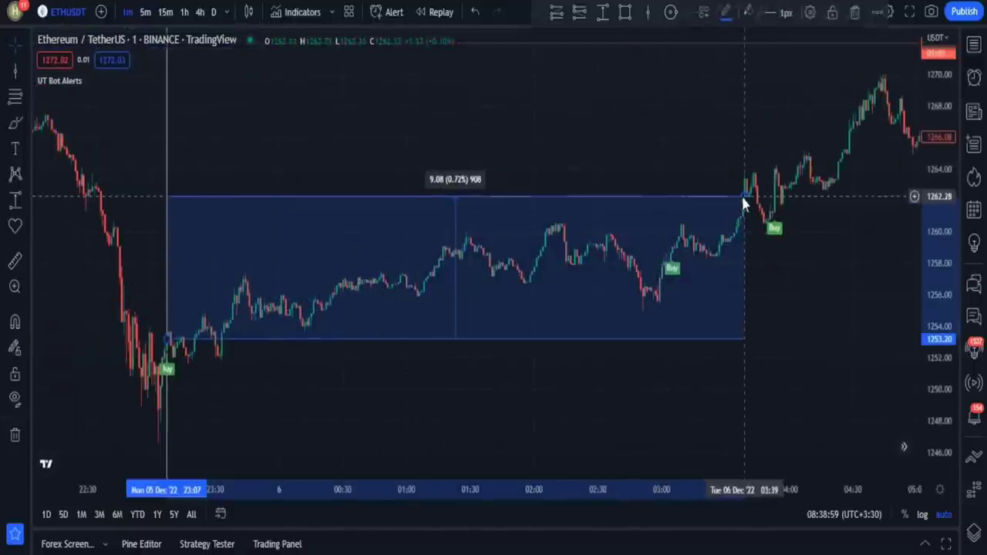
Step: Draw another price range from the buy candle at 03:53, at 1264.01, up to the following price peak
scroll(754, 201, "up", 4)
left_click_drag(783, 276, 747, 275)
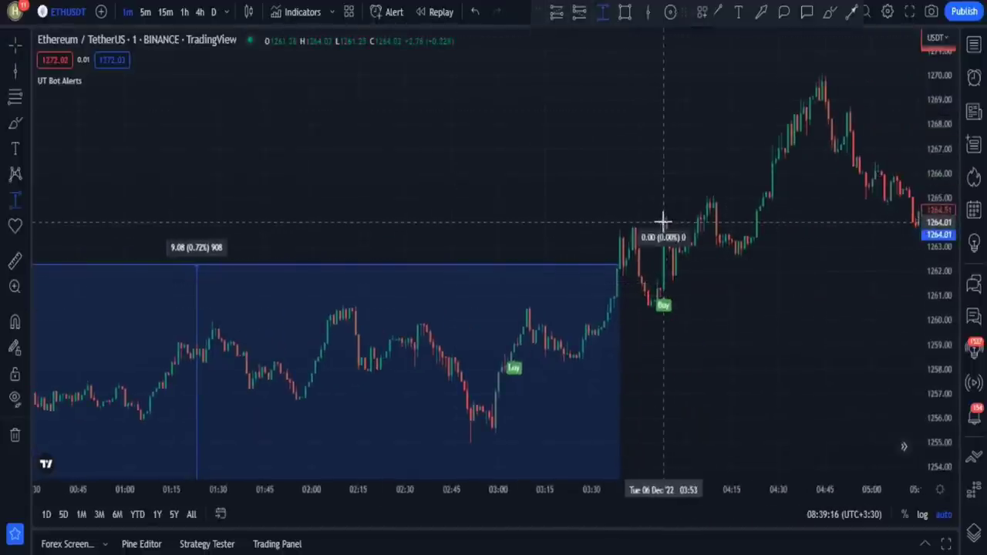
left_click(822, 90)
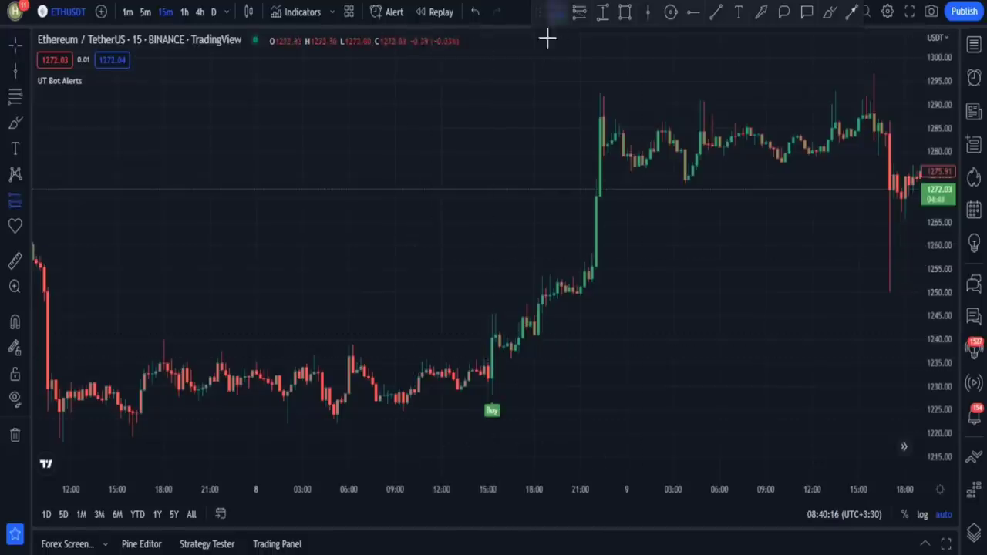
Step: Place a long position at the Buy signal candle on the 15-minute chart and raise its profit target
left_click(493, 339)
left_click_drag(492, 265, 534, 127)
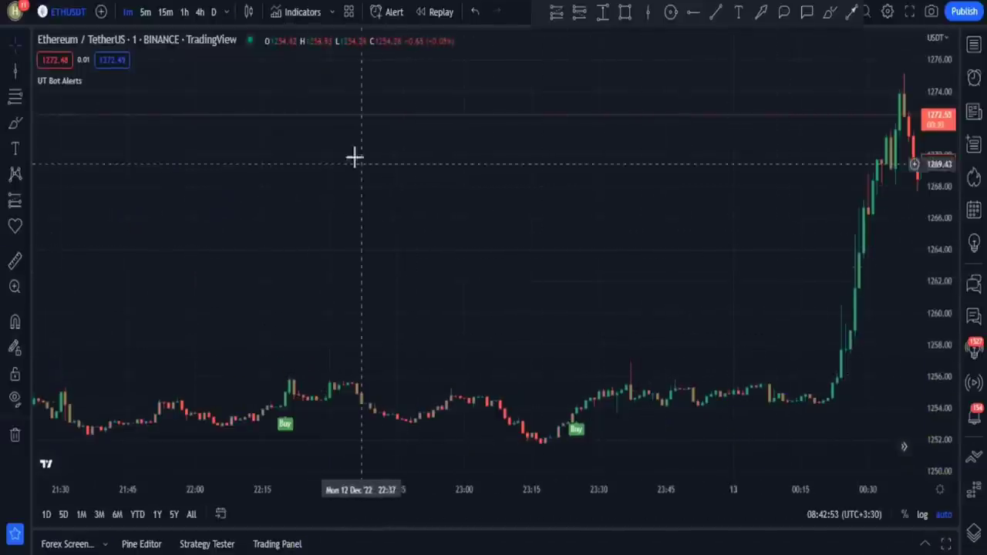
Step: Search for "ut bot" and add a second UT Bot Alerts indicator to the one-minute chart
left_click(299, 13)
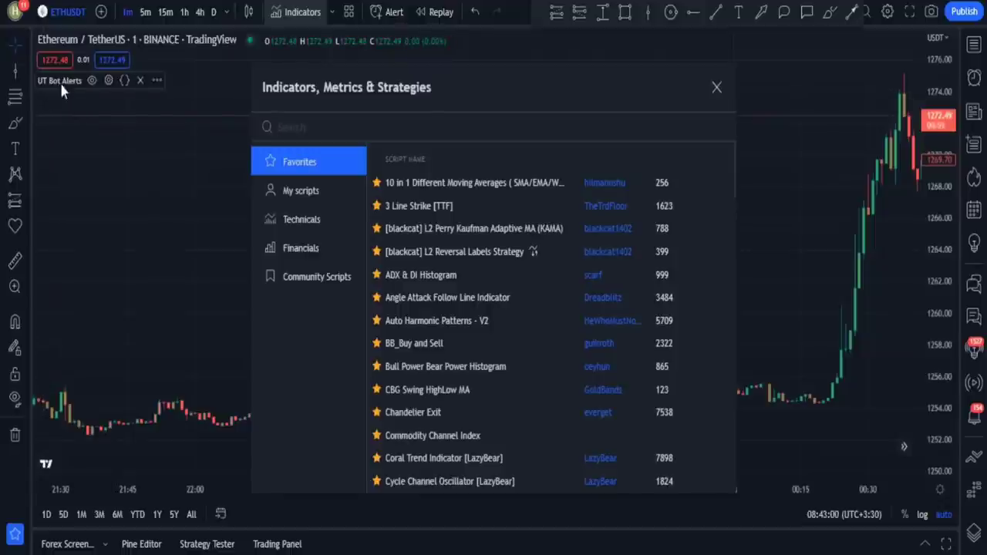
type("ut bot")
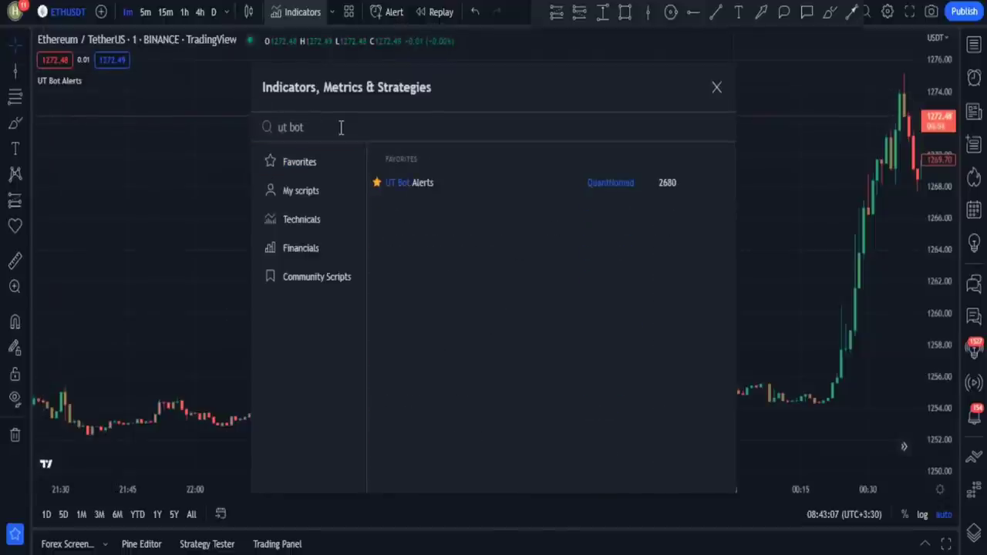
left_click(430, 192)
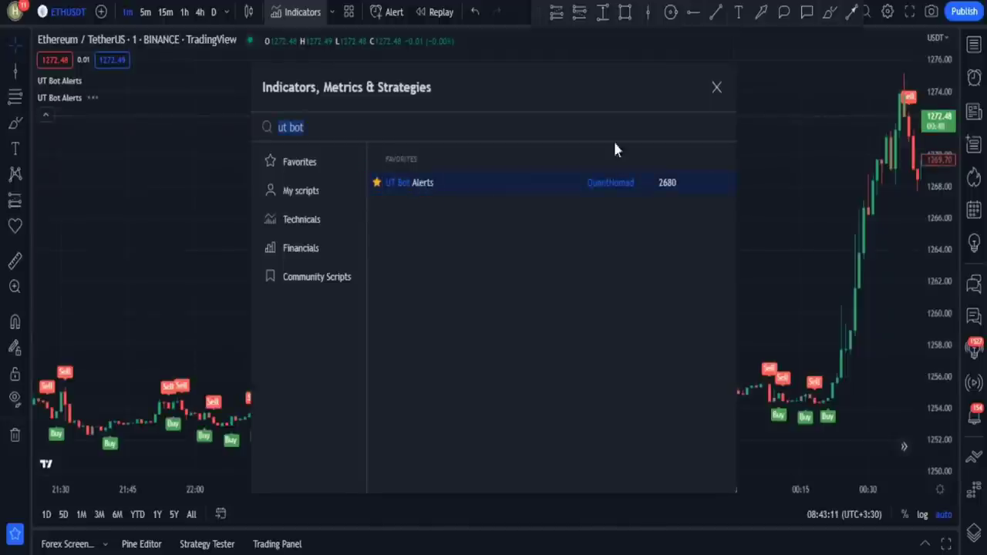
left_click(717, 88)
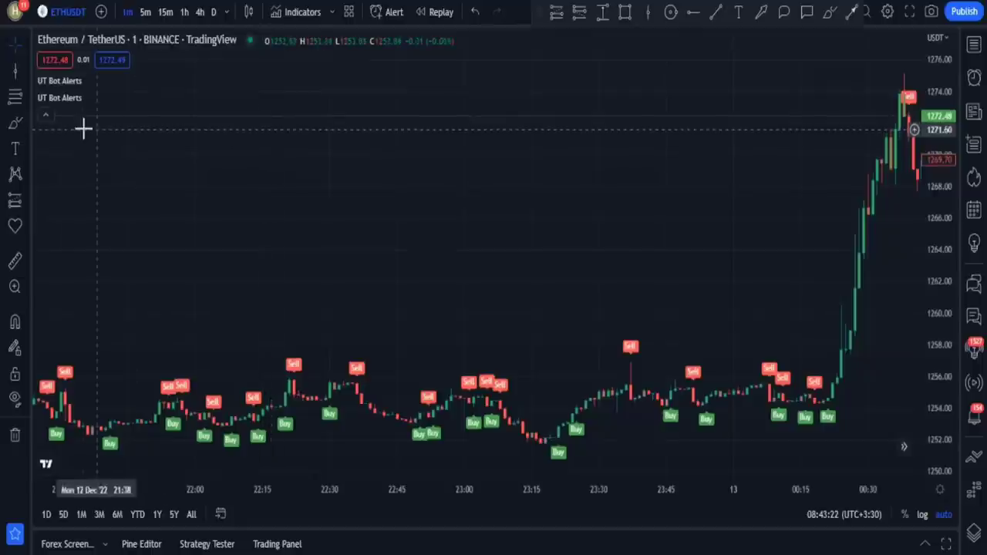
Step: Set the second UT Bot Alerts' key value to 6, enter its ATR period, and hide its Buy labels
mouse_move(66, 108)
left_click(108, 98)
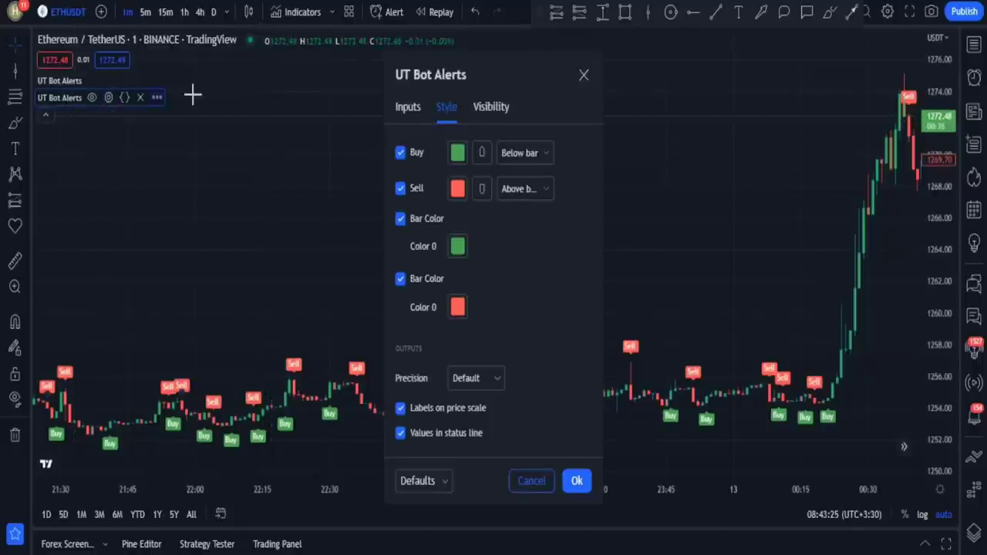
left_click(401, 111)
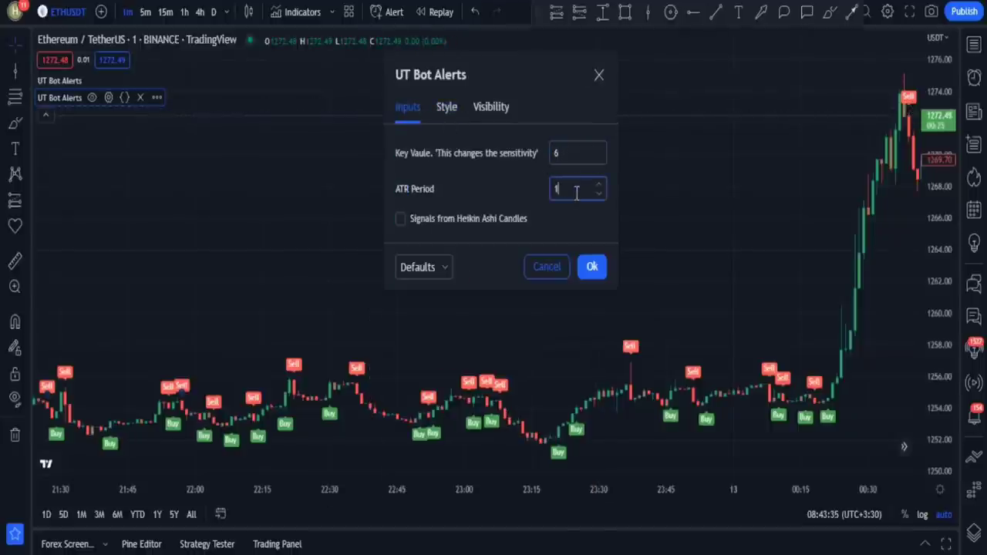
left_click(448, 107)
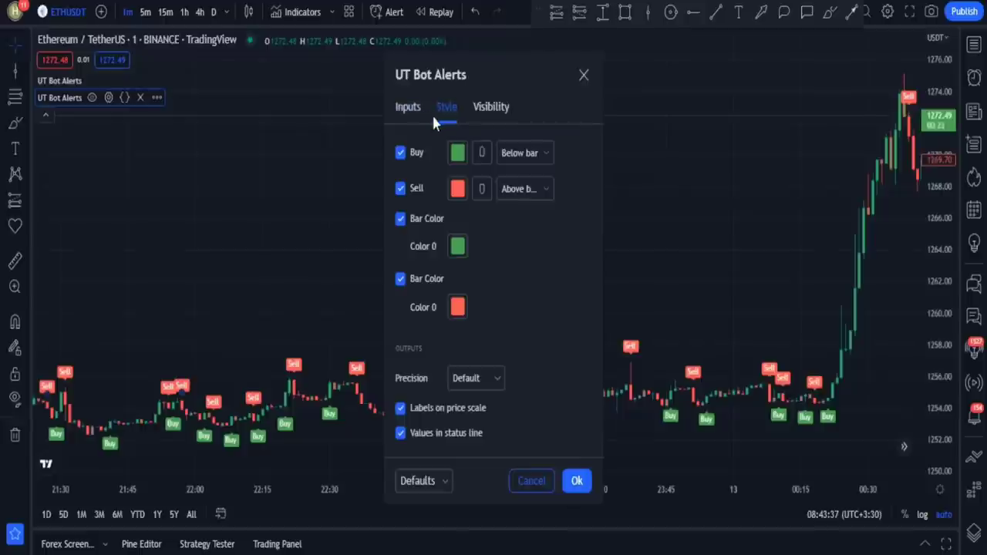
left_click(401, 152)
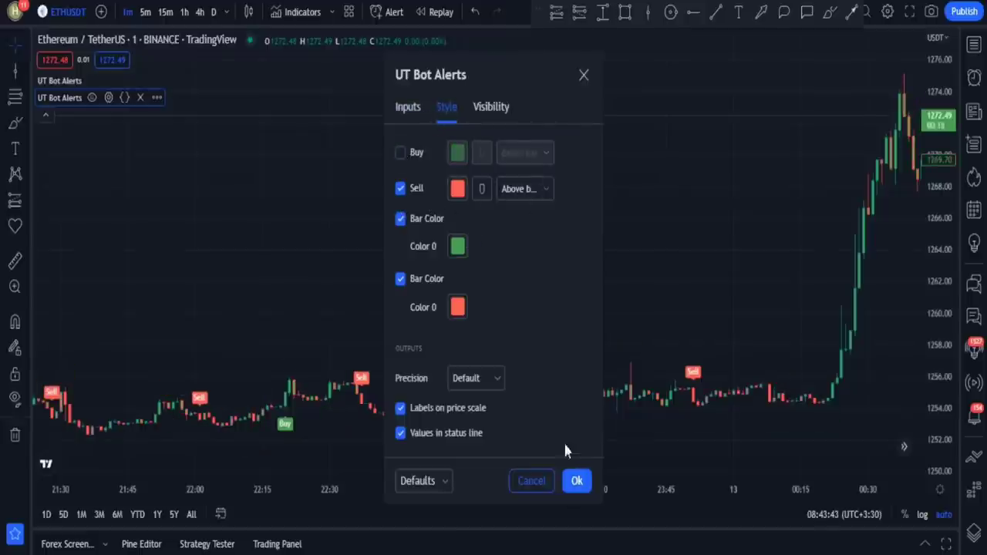
left_click(577, 481)
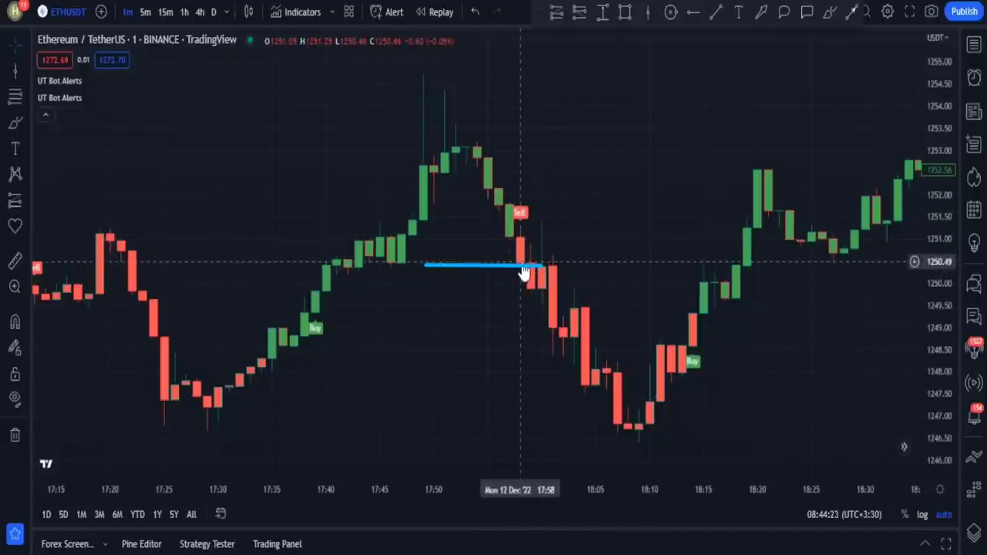
Step: Place a short position at the 17:58 sell candle with entry 1250.51 and target 1246.96, ending at 18:07
left_click(578, 13)
left_click(521, 261)
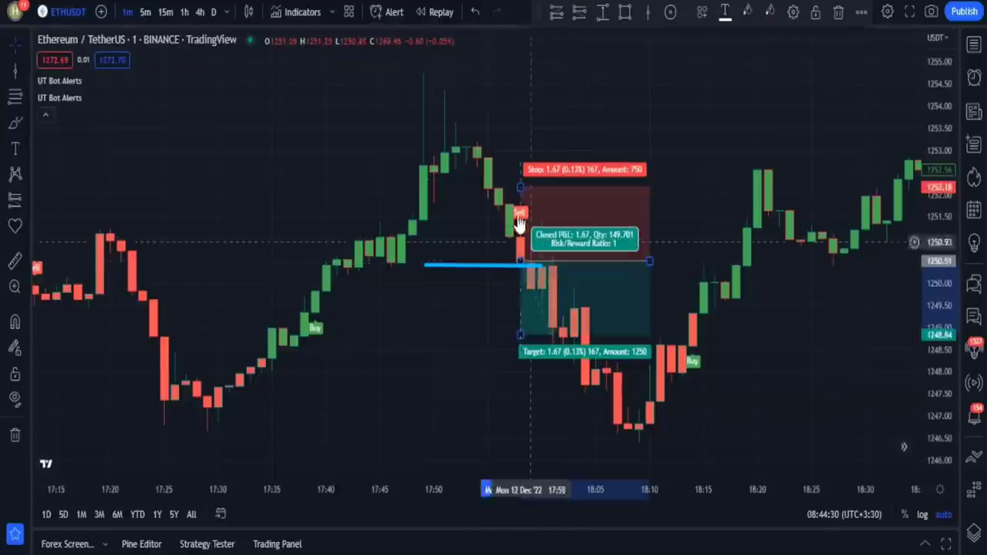
left_click_drag(521, 335, 524, 418)
left_click_drag(649, 261, 618, 263)
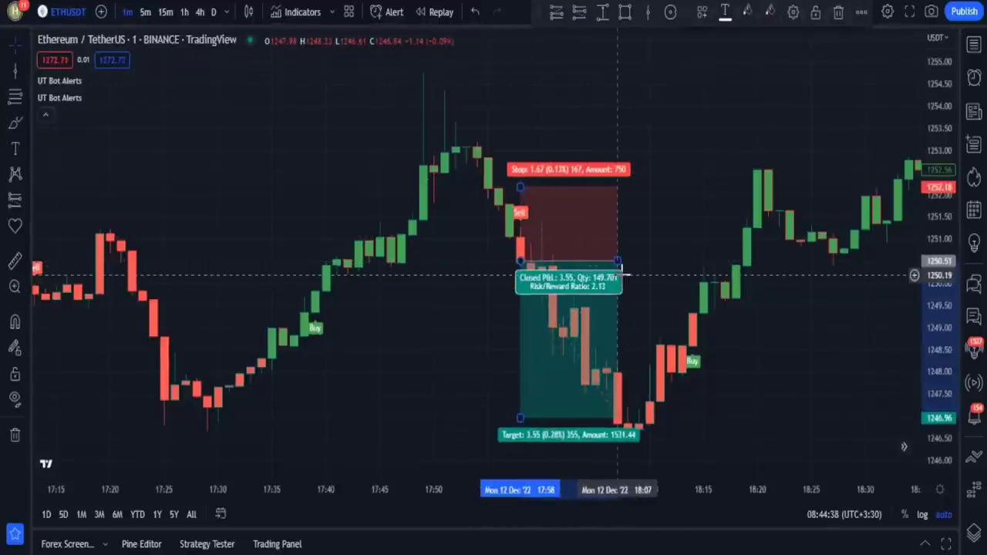
Step: Place a short position at the earlier sell candle near 17:13, with entry 1249.78, and lower its profit target
left_click_drag(310, 275, 537, 276)
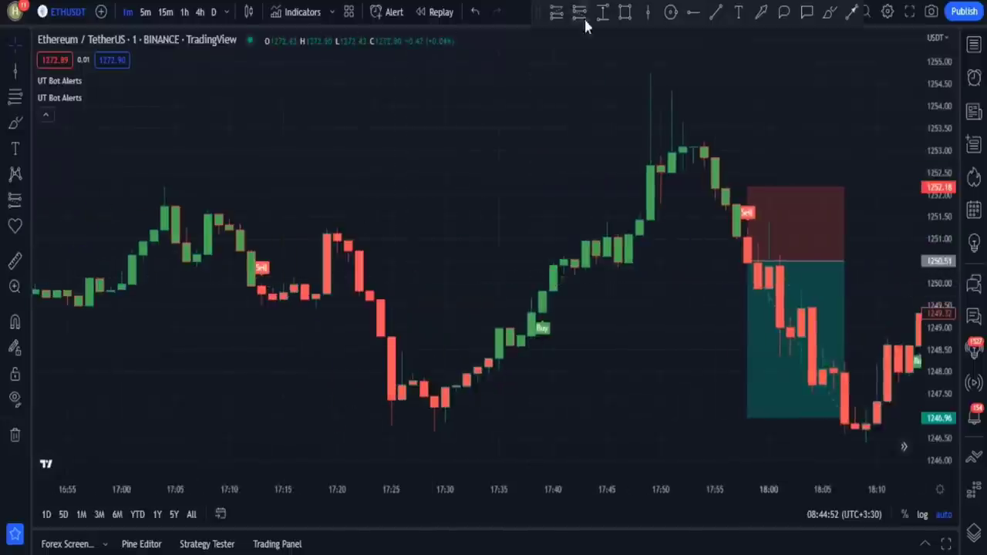
left_click(580, 16)
left_click(262, 293)
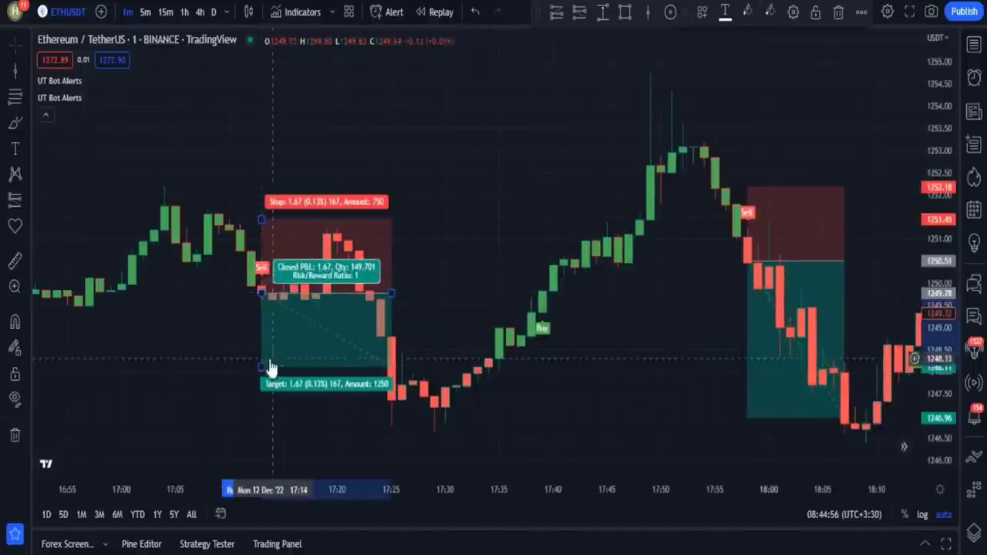
left_click_drag(270, 367, 331, 399)
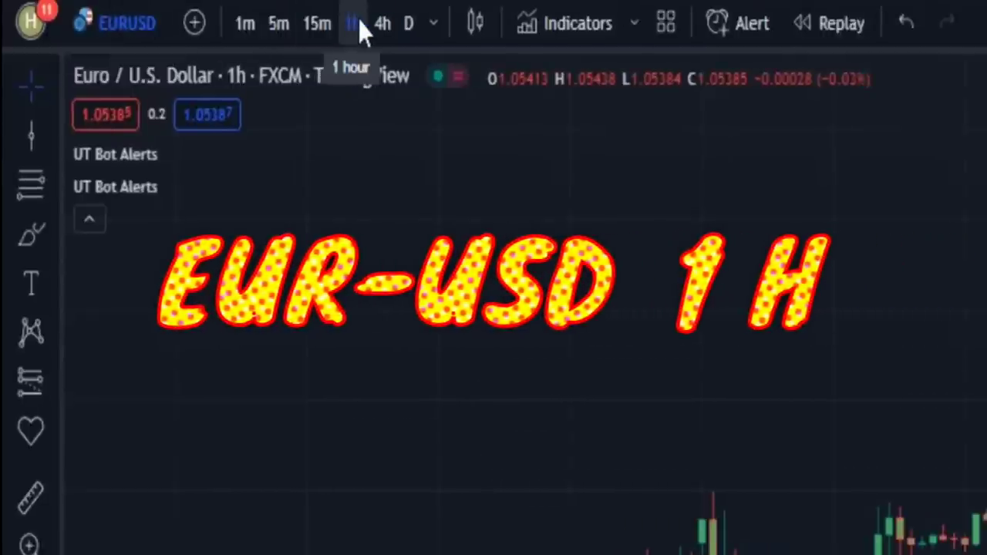
Step: Place a long position at the 21 Oct 18:30 buy candle on hourly EURUSD, with entry 0.98579, stop 0.97801 and target 1.00513
left_click(333, 297)
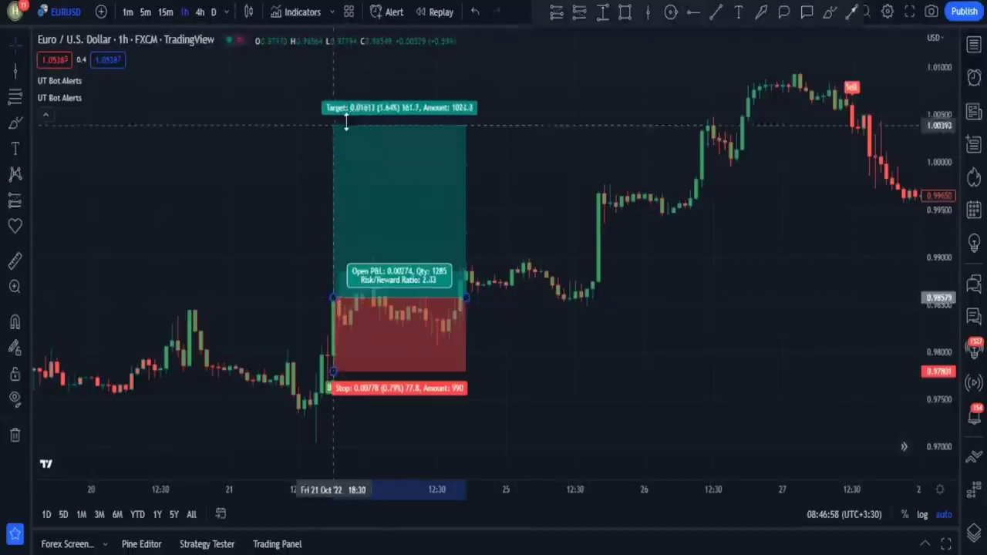
left_click_drag(465, 295, 748, 281)
Step: Place a short position at the 27 Oct sell candle with entry 1.00347, stop 1.01125 and target 0.99287
left_click(580, 13)
left_click(798, 130)
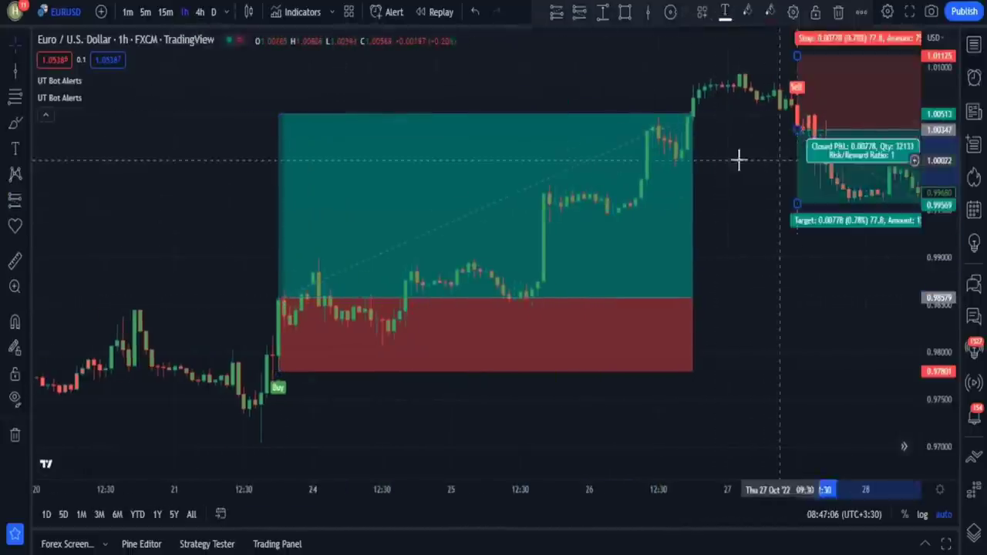
left_click_drag(738, 159, 442, 166)
left_click_drag(502, 250, 502, 286)
mouse_move(635, 151)
left_mouse_down()
mouse_move(683, 147)
mouse_move(640, 145)
left_mouse_up()
left_click_drag(739, 123, 623, 116)
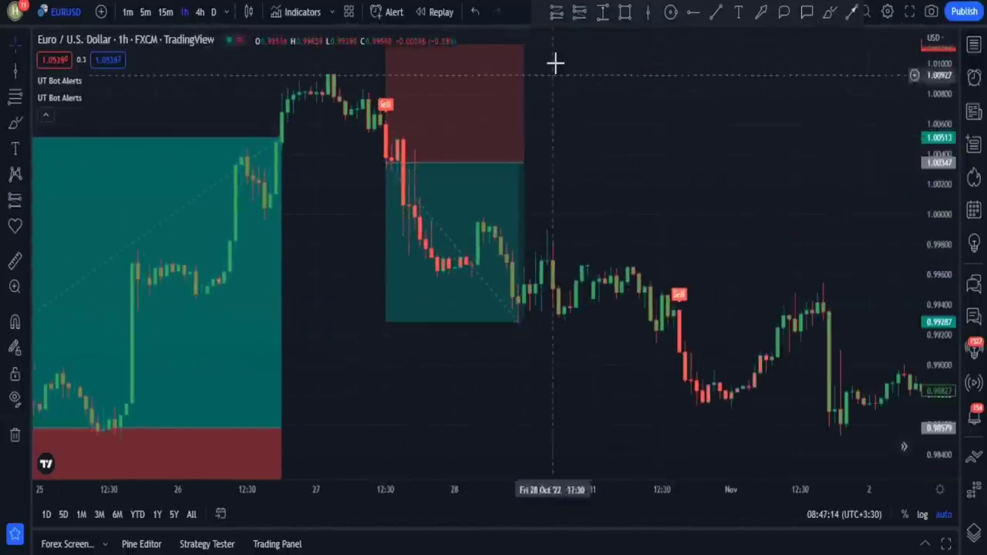
Step: Place a short position at the 31 Oct 15:30 sell candle with entry 0.99100, stop 0.99591 and target 0.98408, ending on 2 Nov at 22:30
left_click(580, 14)
left_click(679, 348)
left_click_drag(648, 340, 460, 330)
left_click_drag(593, 260, 776, 262)
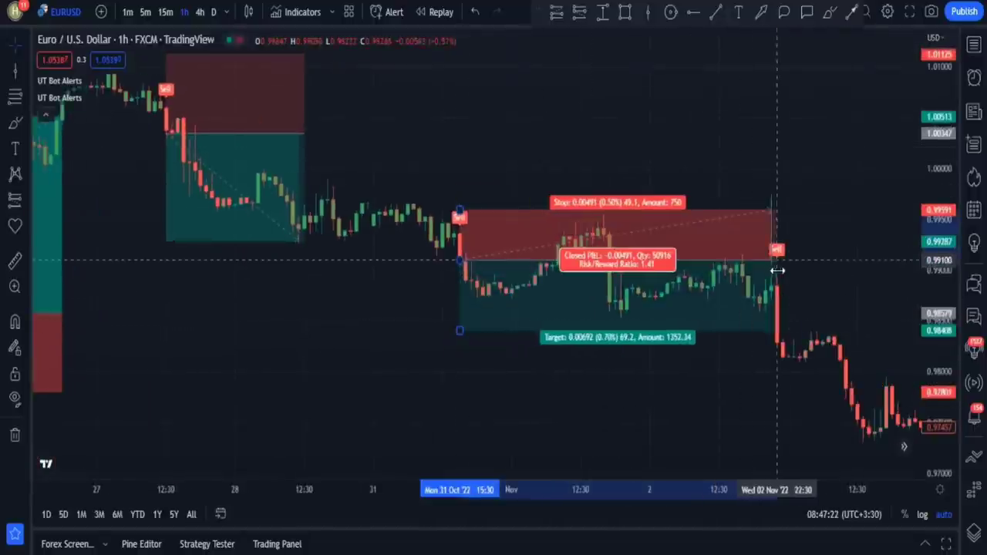
Step: Place a short position at the 2 Nov 22:30 sell candle with entry 0.98309, stop 0.99084 and target 0.97346, and shorten its duration
left_click_drag(774, 124, 599, 99)
left_click(580, 13)
left_click(606, 304)
left_click_drag(605, 229, 606, 197)
left_click_drag(606, 378, 606, 437)
left_click_drag(738, 305, 691, 304)
Step: Place a long position at the 4 Nov buy candle with entry 0.98459, lower its stop below the candle and raise its profit target
left_click_drag(766, 297, 544, 285)
left_click(557, 13)
left_click(620, 326)
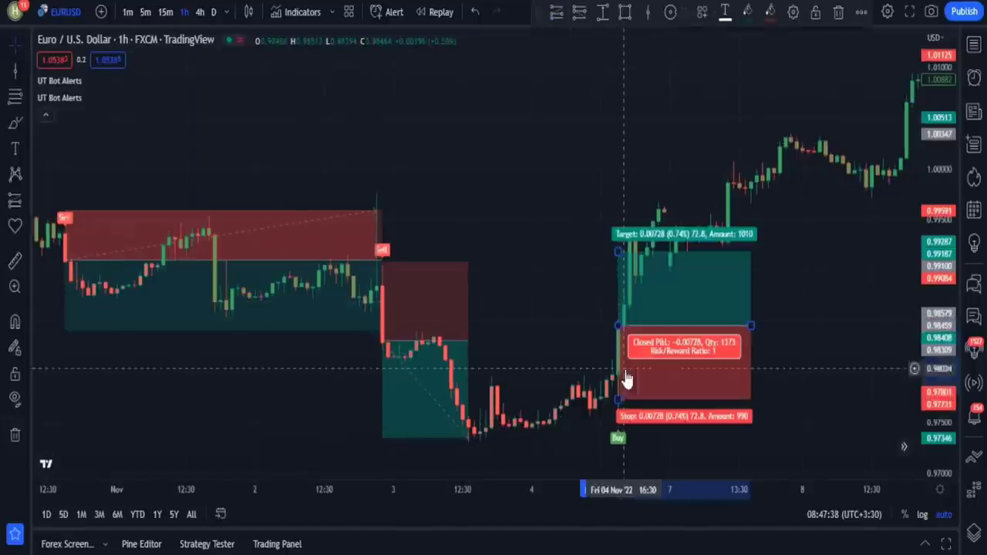
left_click_drag(620, 399, 619, 440)
left_click_drag(620, 249, 657, 67)
left_click_drag(779, 270, 892, 338)
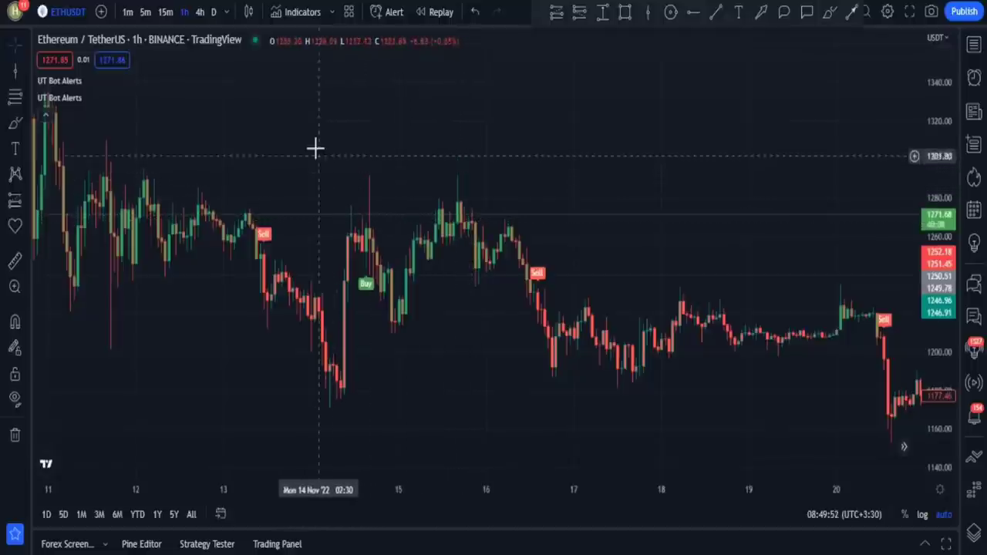
Step: Search for "linear regression candle", add Linear Regression Candles to the hourly ETHUSDT chart, and hide the original price candles
left_click(283, 19)
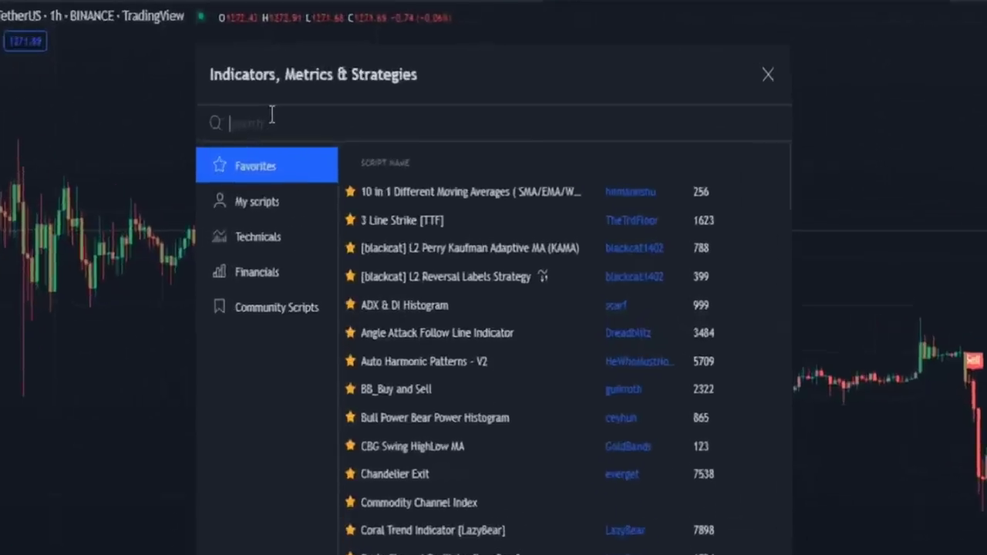
type("linear regression candle")
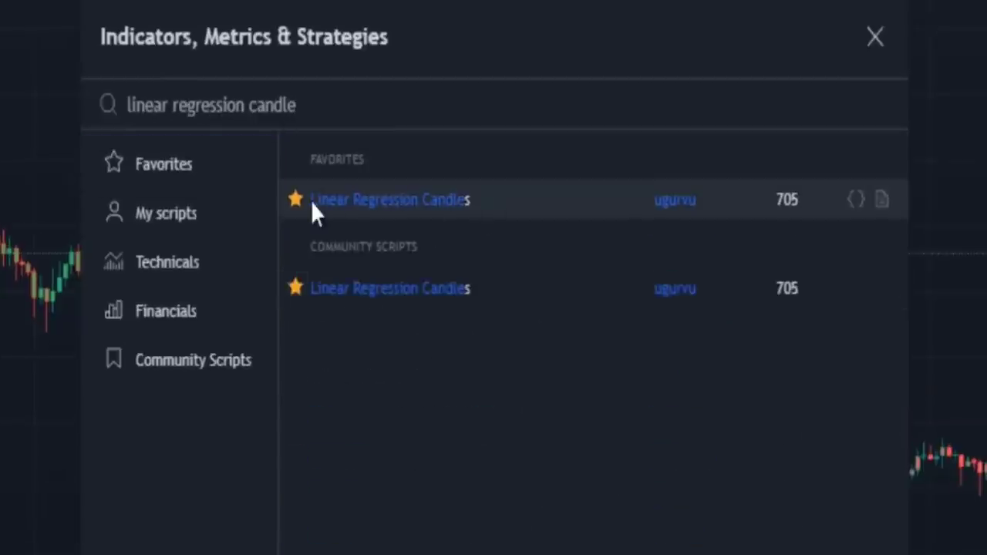
left_click(452, 202)
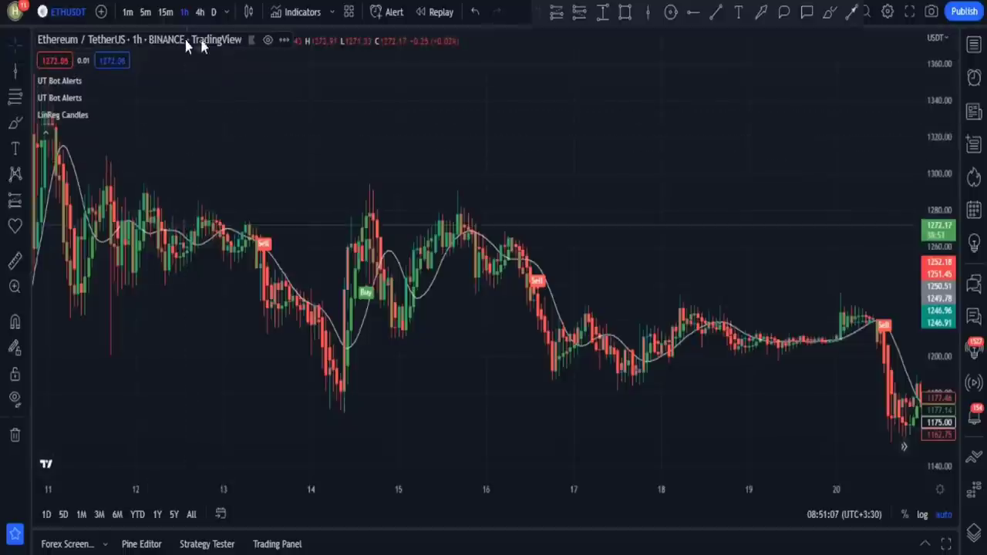
left_click(268, 40)
left_click_drag(213, 115, 523, 142)
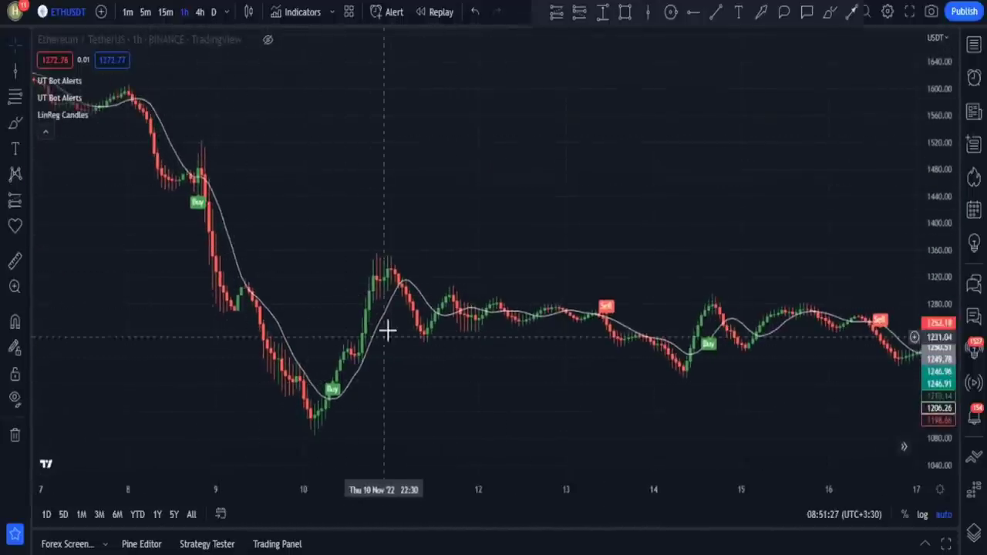
Step: Set the Linear Regression Candles' signal smoothing to 200
mouse_move(46, 102)
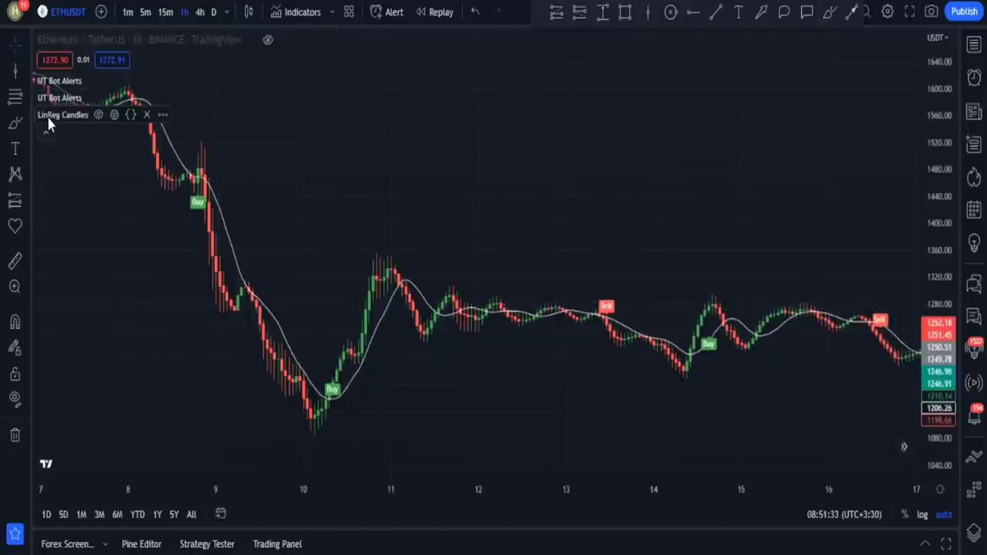
left_click(114, 115)
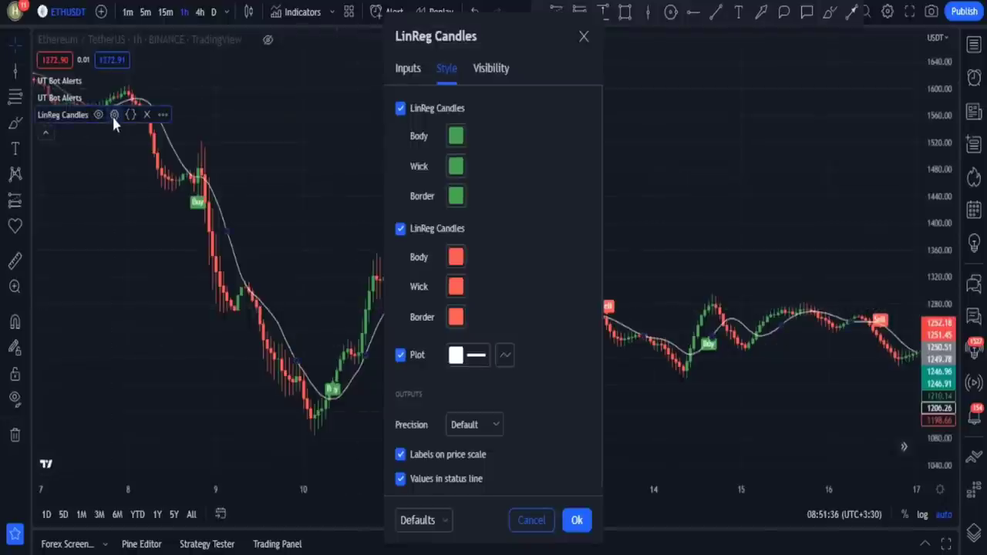
left_click(406, 70)
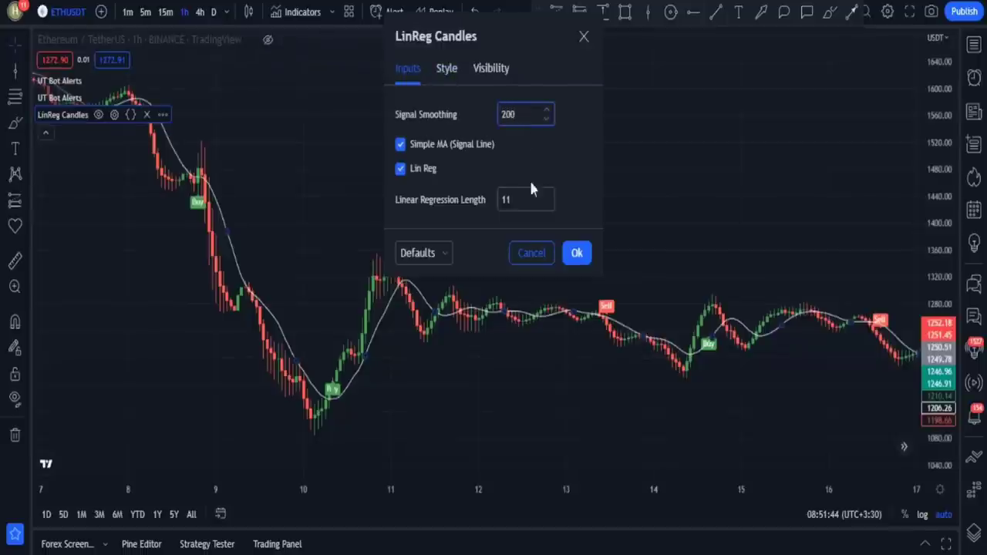
left_click(579, 255)
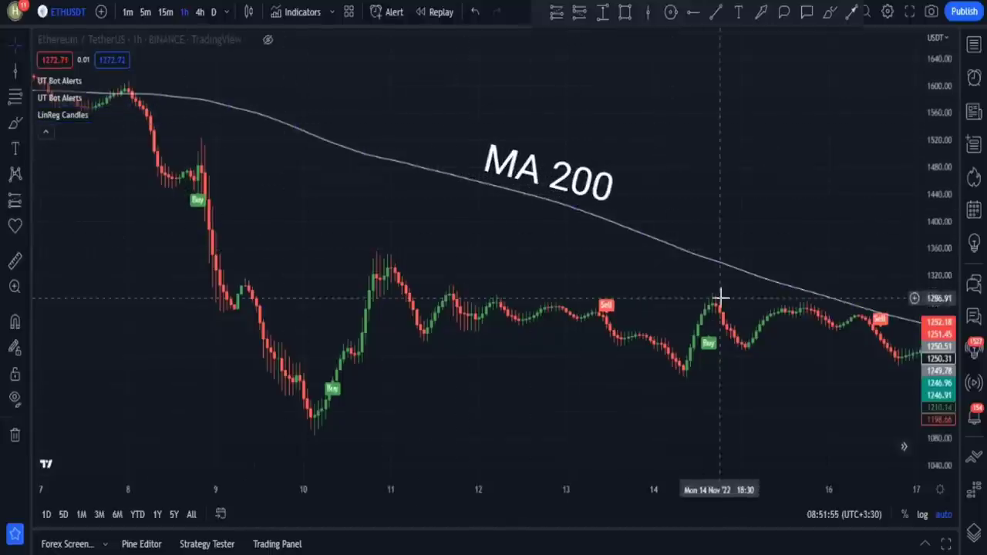
Step: Examine the buy and sell signals against the 200-period signal line across the hourly ETHUSDT history
scroll(582, 279, "up", 1)
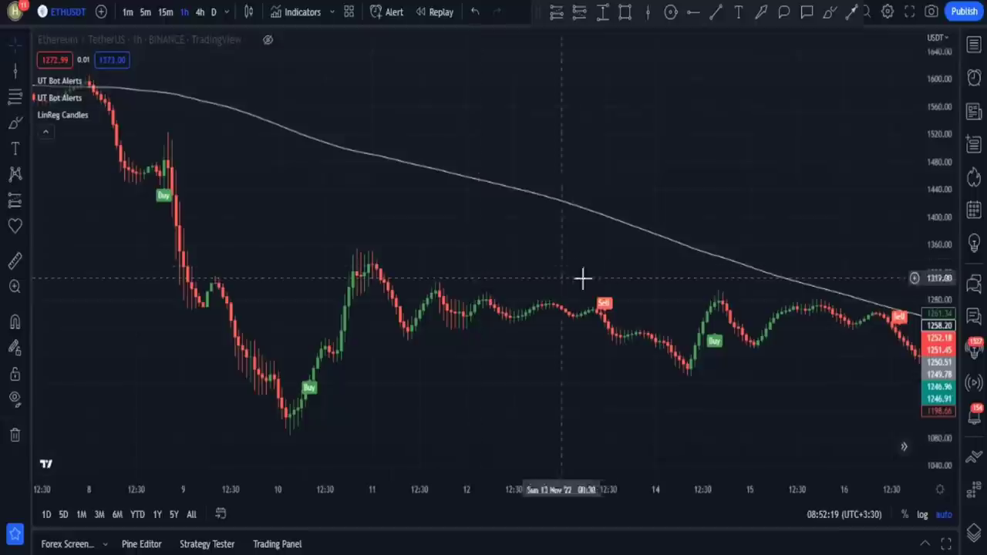
left_click_drag(699, 295, 472, 277)
scroll(676, 347, "down", 3)
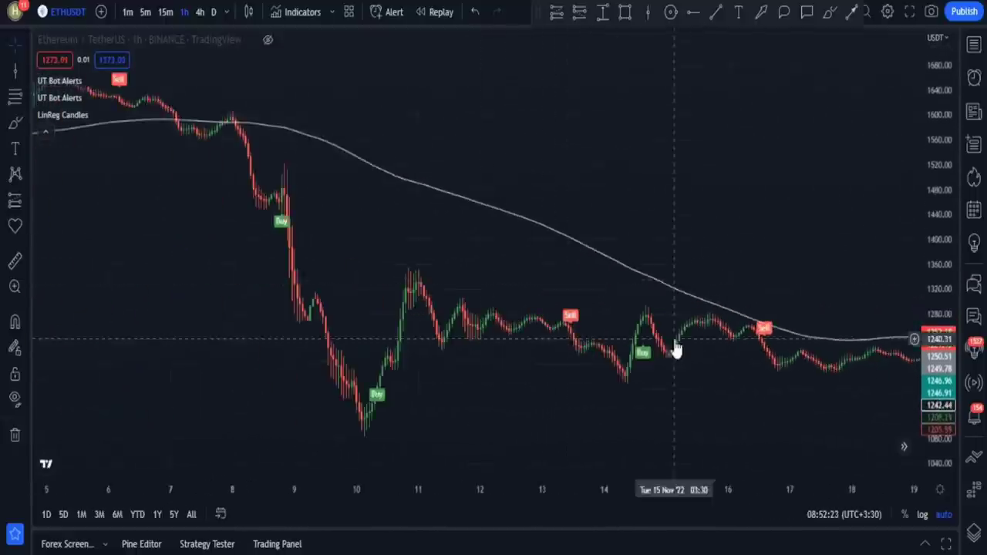
left_click_drag(702, 345, 509, 293)
scroll(679, 370, "down", 3)
left_click_drag(692, 376, 436, 357)
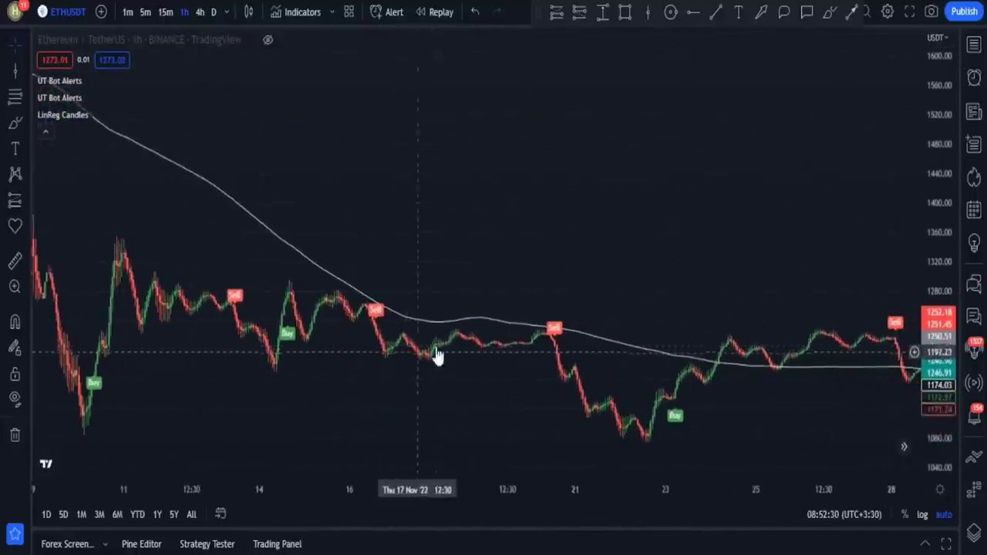
scroll(463, 356, "down", 3)
left_click_drag(500, 358, 397, 356)
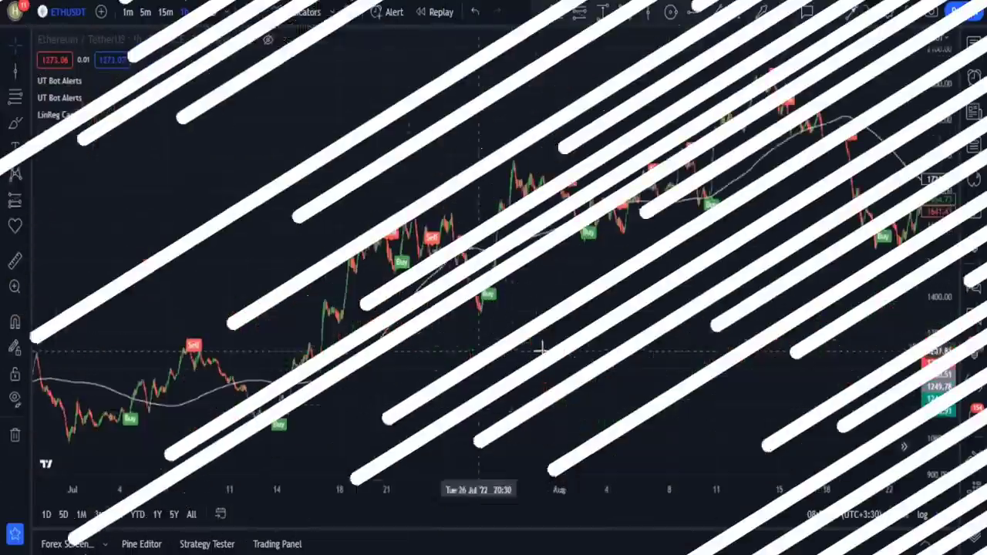
left_click_drag(540, 346, 496, 362)
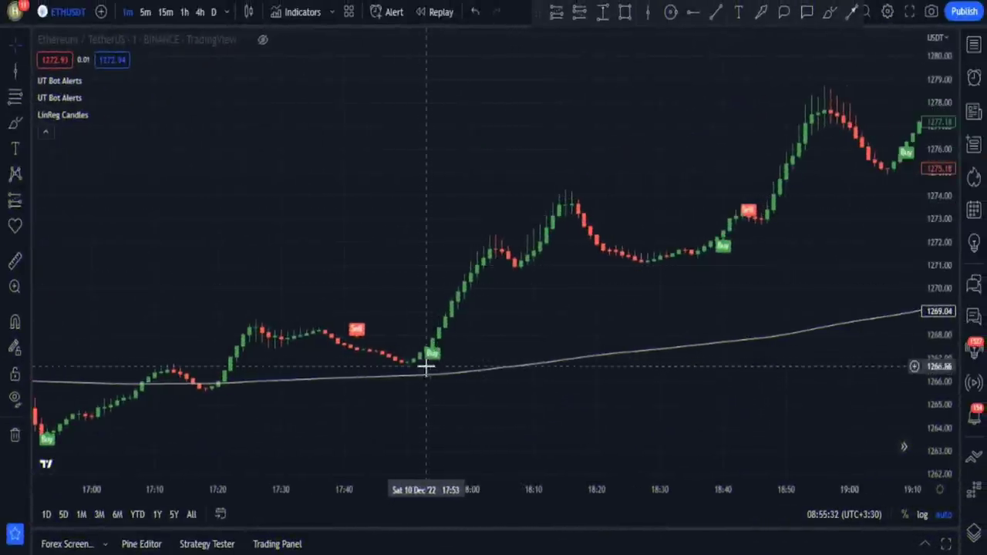
Step: Place a long position at the circled 17:54 buy candle with entry 1267.83, stop 1265.46 and target 1271.45, and shorten its duration
mouse_move(44, 98)
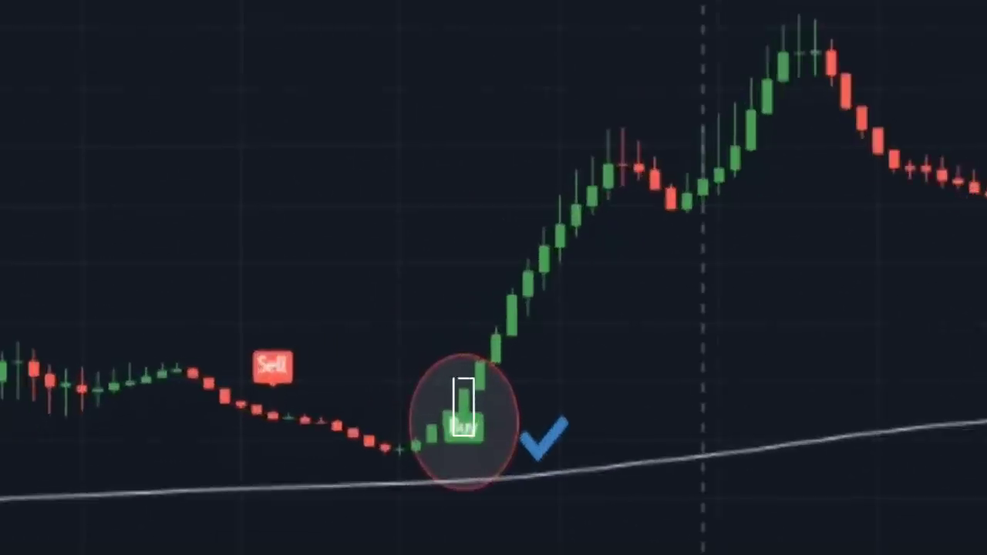
left_click(463, 393)
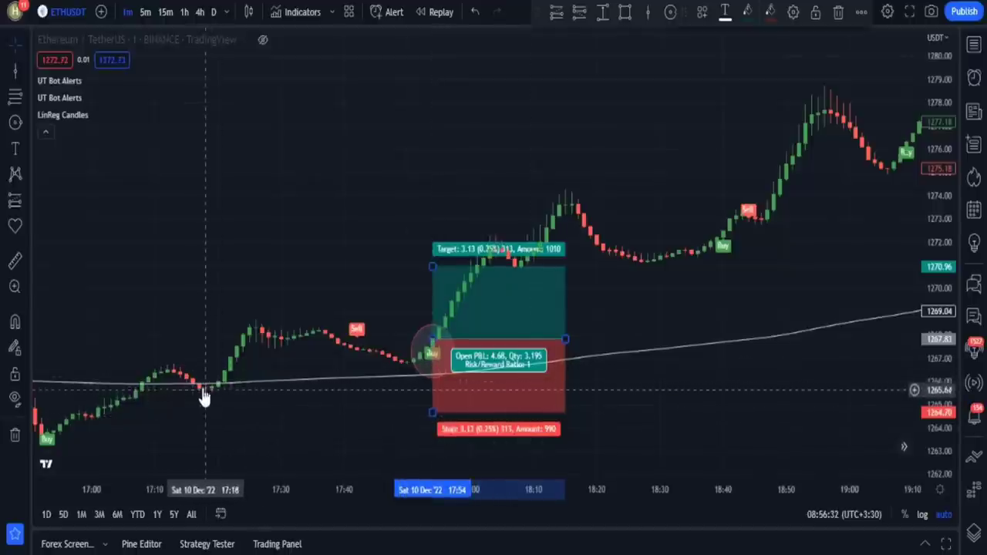
left_click_drag(432, 412, 432, 394)
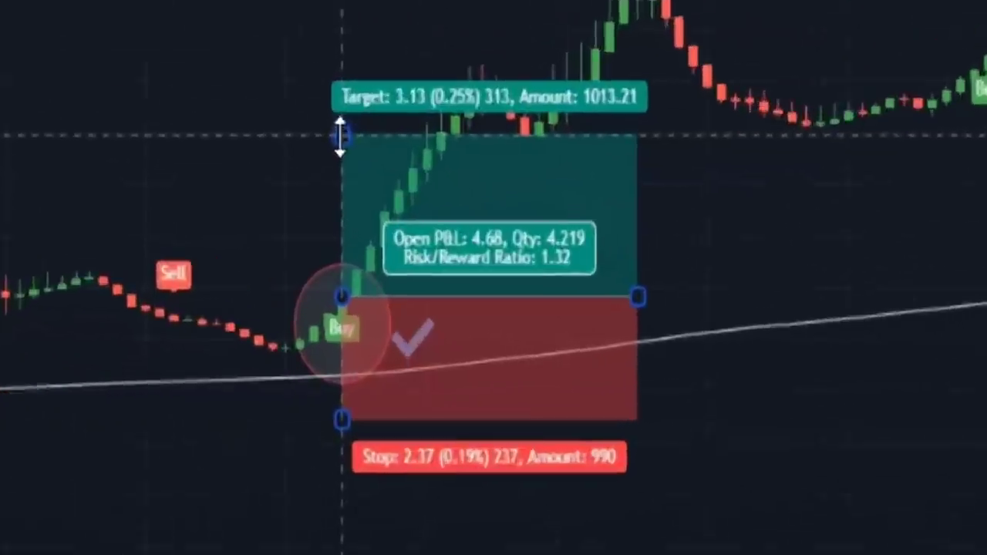
left_click_drag(340, 137, 347, 98)
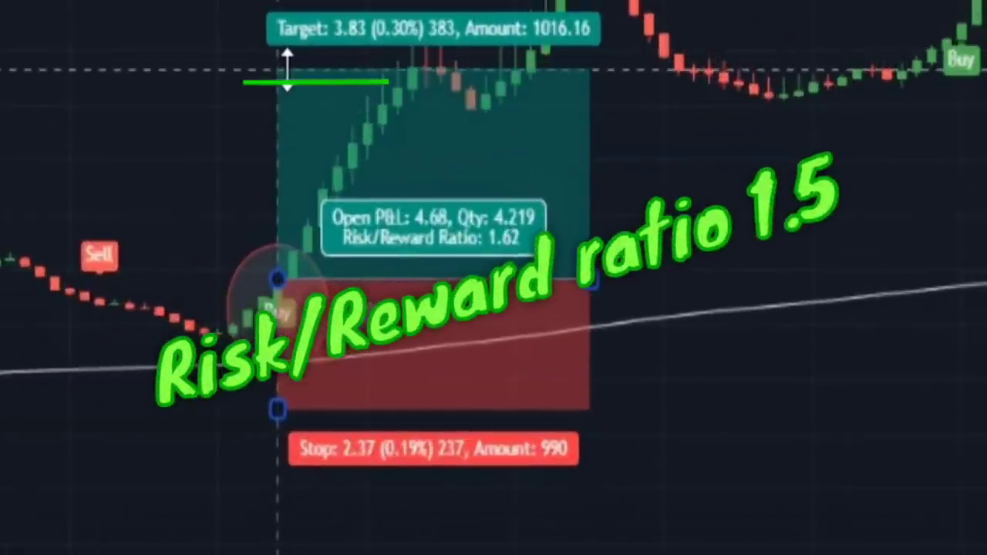
left_click_drag(286, 69, 293, 82)
left_click_drag(592, 279, 412, 266)
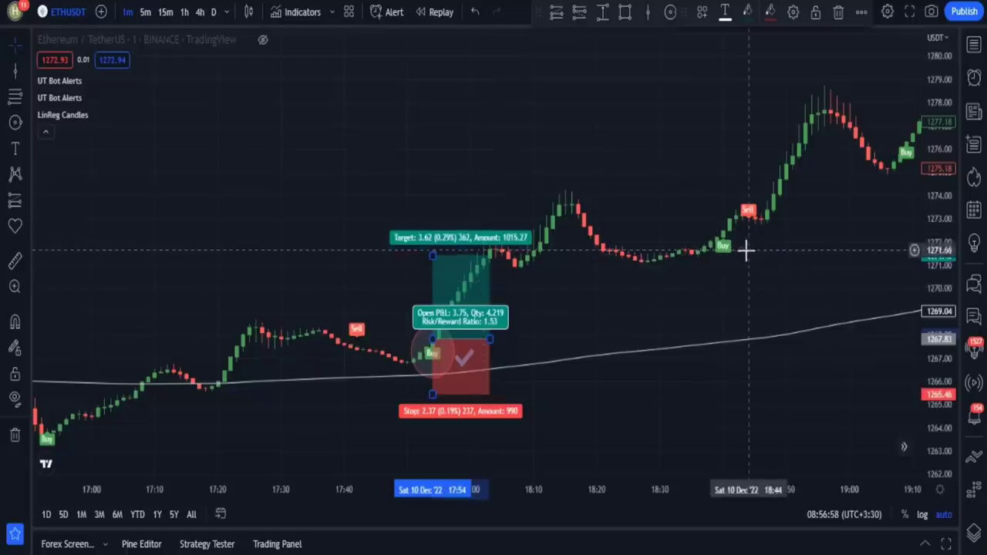
Step: Place a check mark beside the 18:40 Buy signal
left_click_drag(746, 251, 703, 280)
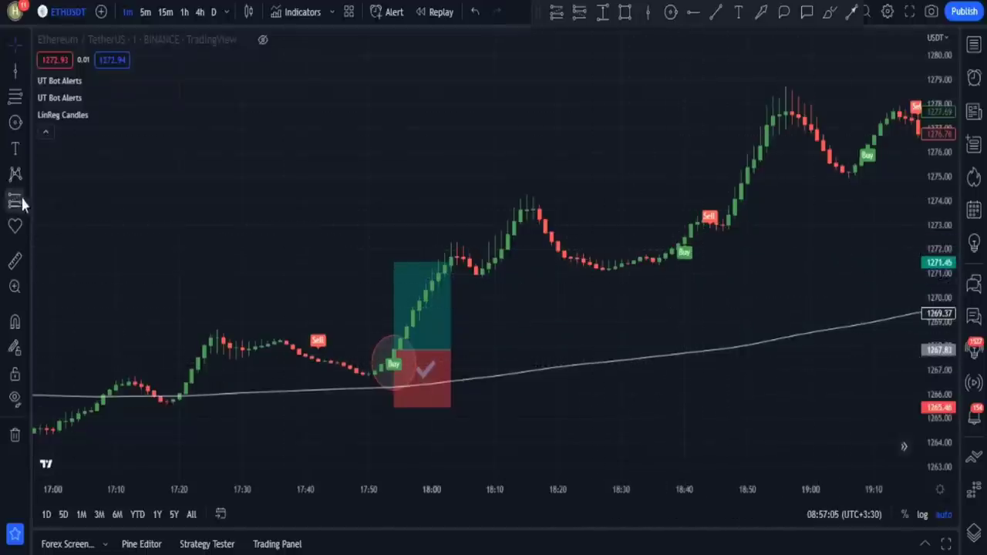
left_click(16, 225)
left_click(44, 144)
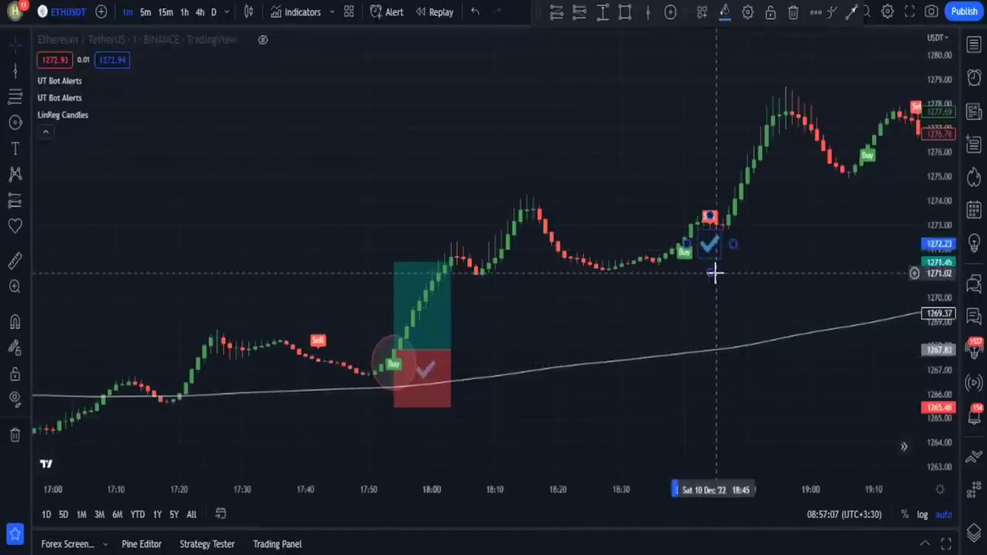
left_click(709, 244)
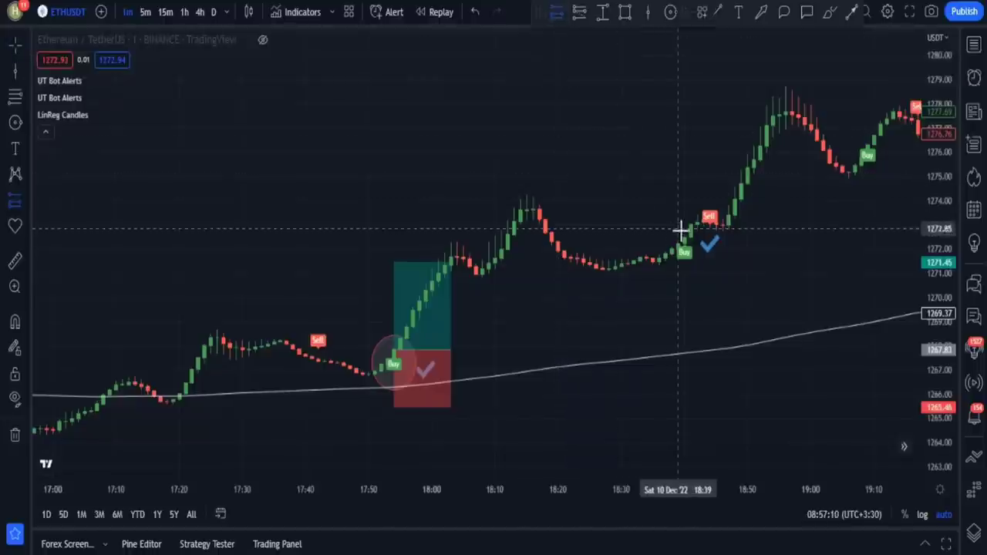
Step: Place a long position at the 18:40 buy candle with entry 1272.53 and stop 1270.90, and lower its profit target
left_click(683, 235)
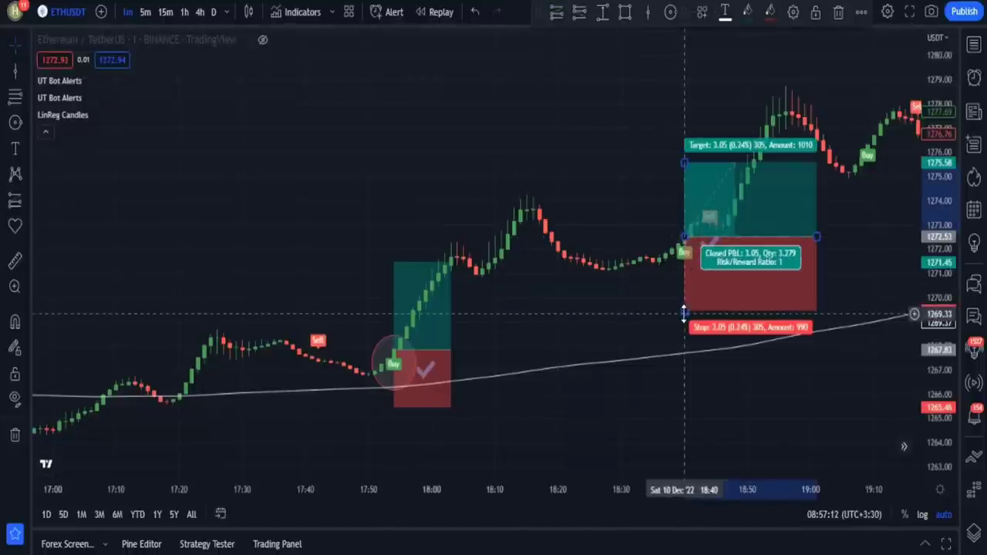
left_click_drag(683, 313, 645, 276)
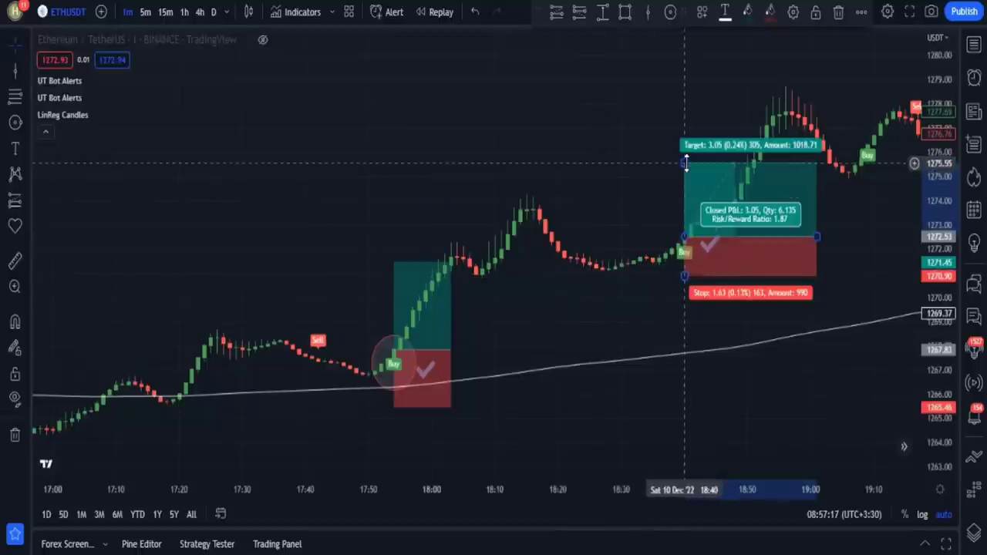
left_click_drag(685, 162, 686, 216)
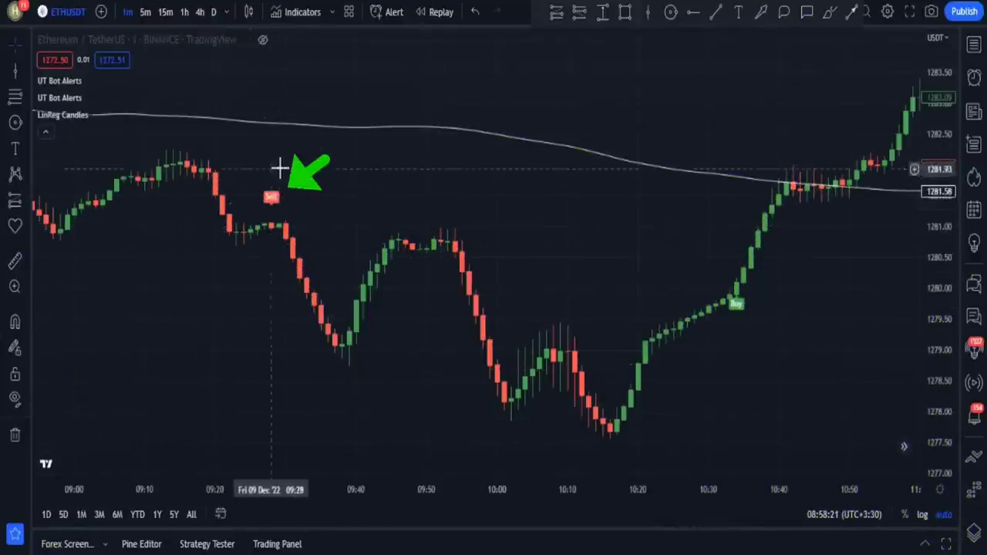
Step: Circle the 9 Dec 09:28 Sell signal below the signal line and place a check mark beside it
left_click(671, 12)
left_click(272, 212)
left_click(300, 194)
left_click(328, 209)
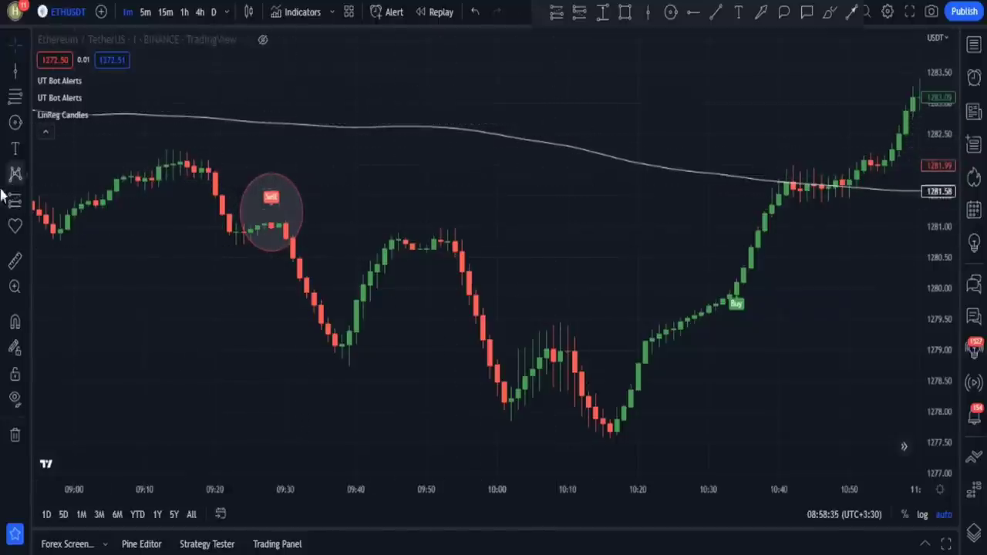
left_click(15, 225)
left_click(44, 140)
left_click(313, 198)
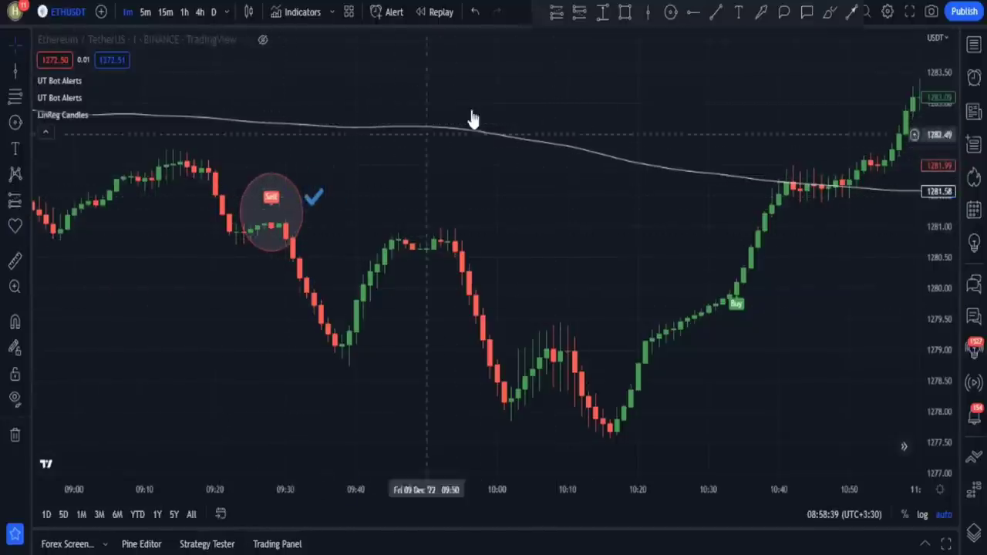
Step: Place a short position at the 09:28 sell candle with entry 1280.98 and stop 1282.31, extending its target to a 1.5 risk/reward ratio
left_click(577, 15)
left_click(270, 226)
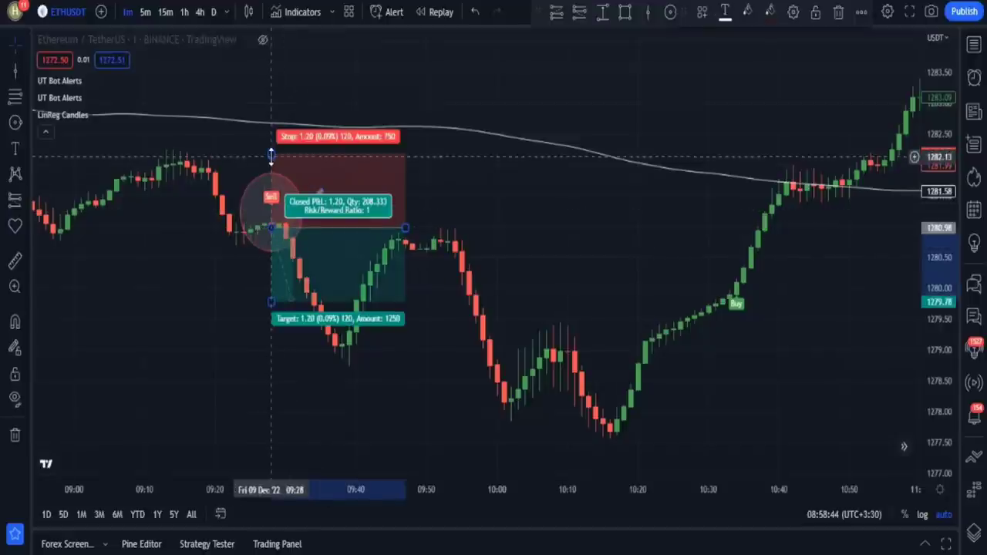
left_click_drag(270, 154, 268, 146)
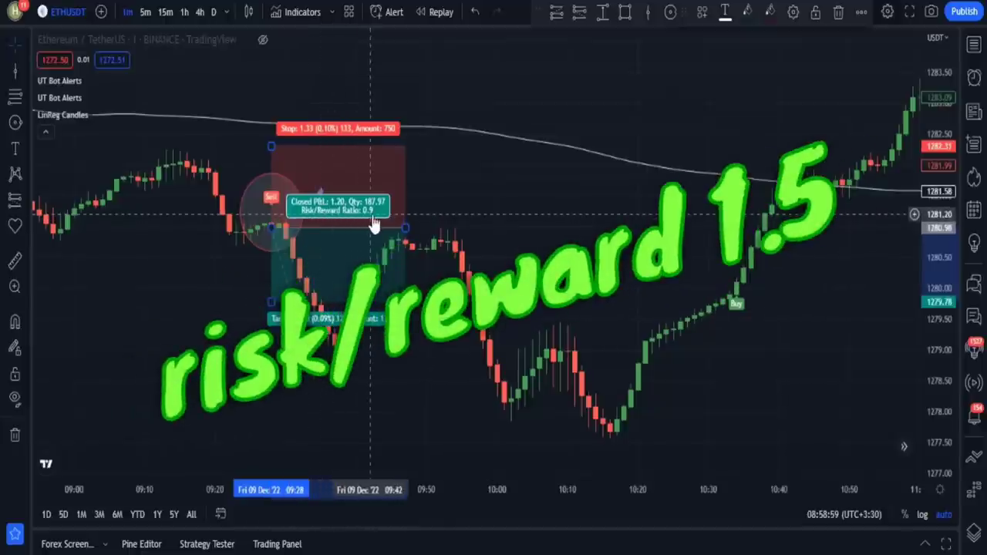
left_click_drag(271, 301, 271, 356)
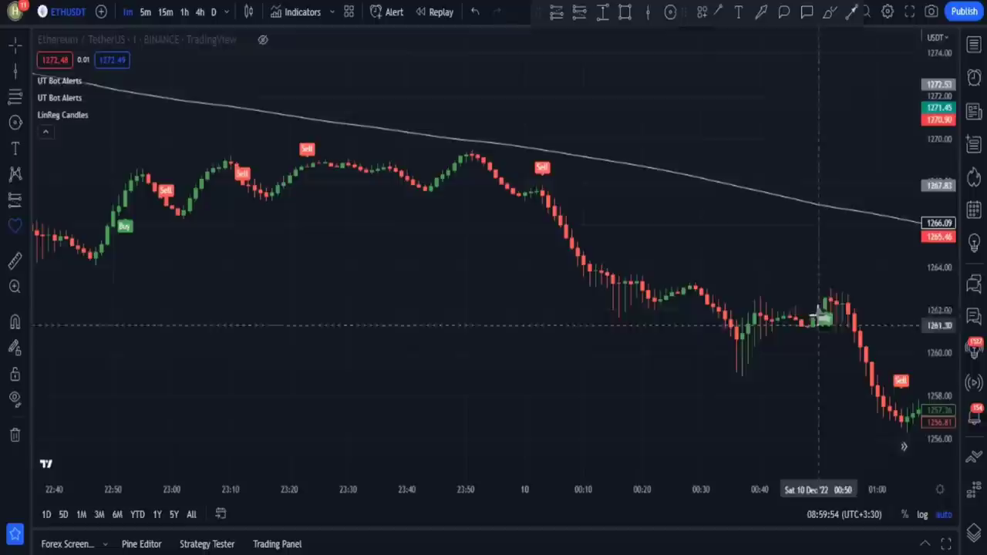
left_click(830, 343)
left_click(125, 260)
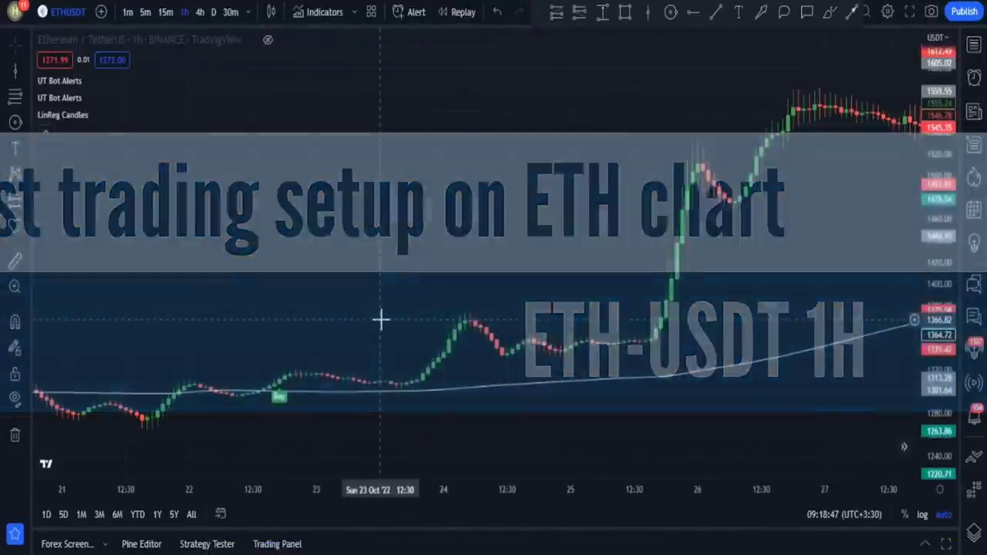
Step: Place a long position at the 22 Oct 17:30 buy candle with target 1420.68 and stop 1245.12, and label it "SPOT: 8%", "10X : 80%"
left_click(278, 377)
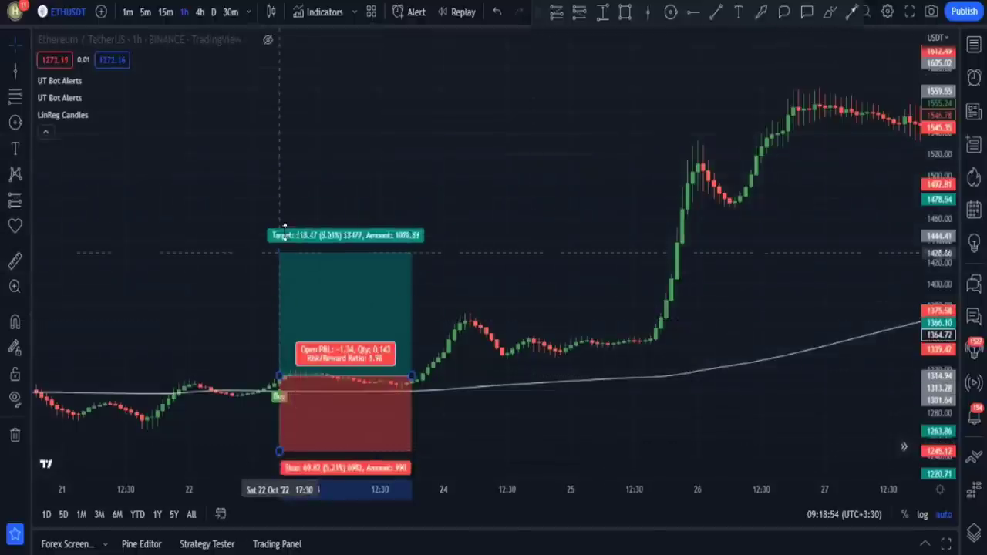
left_click_drag(279, 252, 285, 261)
left_click_drag(412, 377, 687, 337)
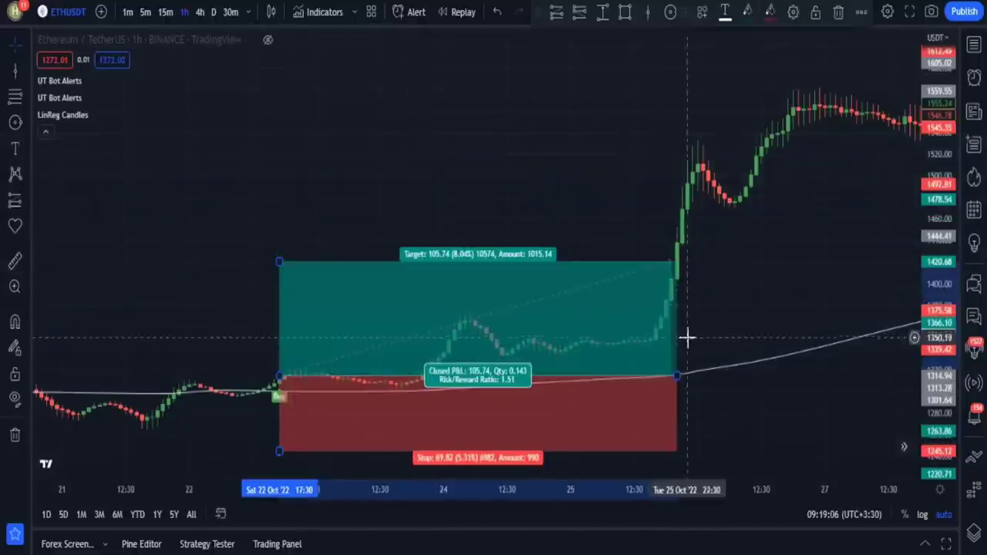
left_click(271, 231)
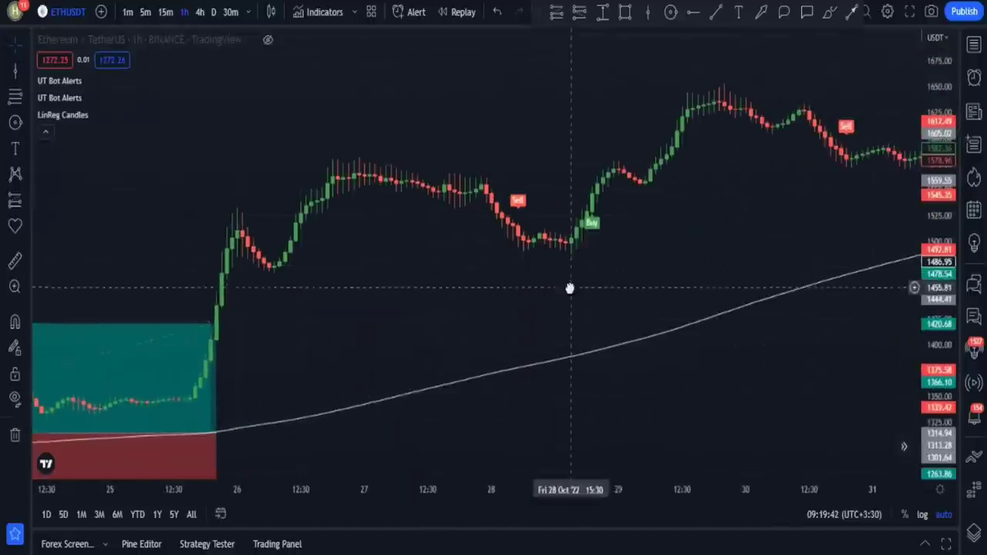
Step: Place a long position at the 28 Oct Buy signal with entry 1547.58, stop 1483.62 and target 1643.52, ending it where price reaches the target
left_click(593, 198)
mouse_move(593, 111)
left_mouse_down()
mouse_move(593, 127)
mouse_move(594, 94)
left_mouse_up()
left_click_drag(725, 192, 693, 192)
Step: Add the text "SPOT: 6.2%" and "10X: 62%" to the 28 Oct long position and shift it left, clear of the candles
left_click(737, 13)
left_click(509, 78)
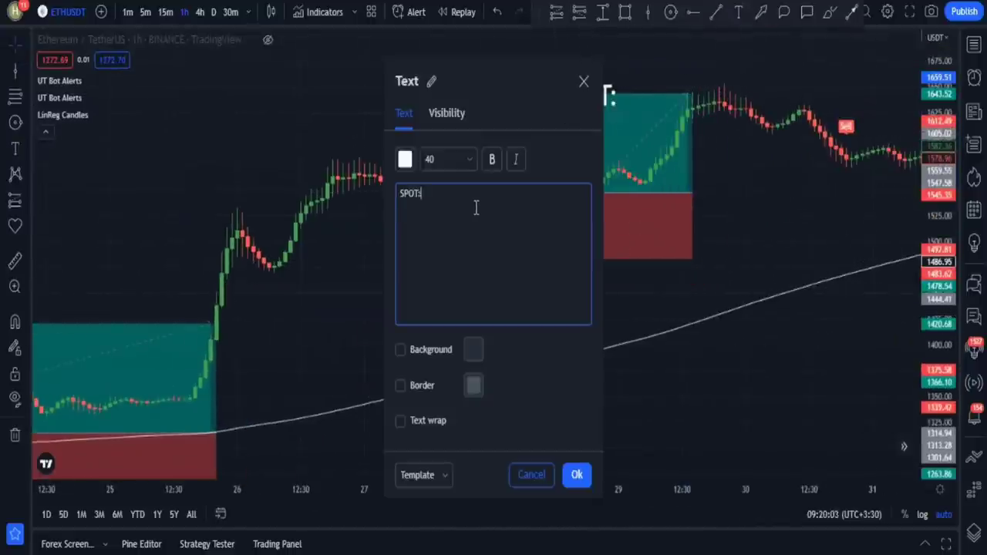
left_click(577, 475)
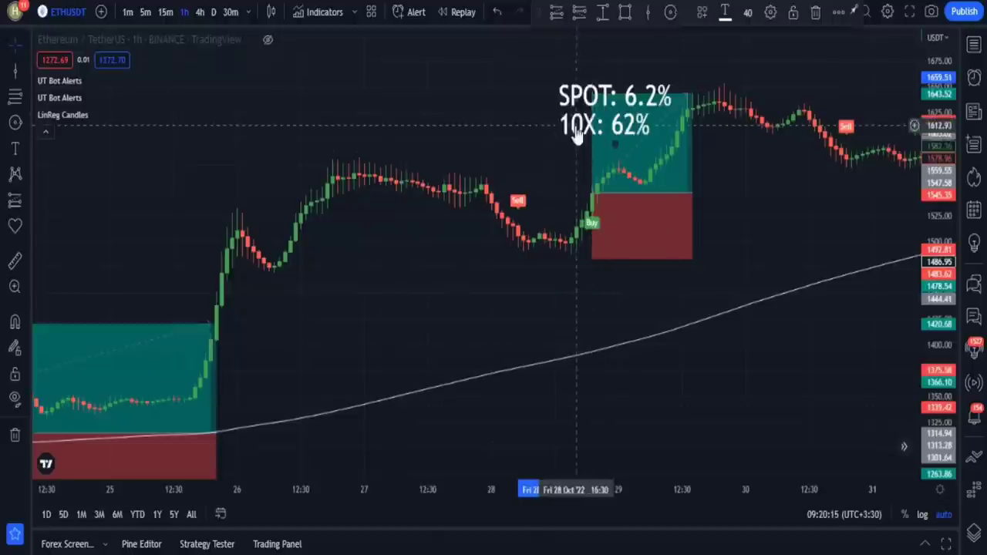
left_click_drag(578, 127, 503, 127)
Step: Place a short position at the 13 Nov 11:30 Sell signal with entry 1247.46, stop 1313.55 and target 1143.30, extending it to 21 Nov
left_click_drag(804, 218, 540, 255)
left_click_drag(831, 270, 532, 289)
left_click_drag(910, 296, 876, 295)
scroll(877, 296, "right", 15)
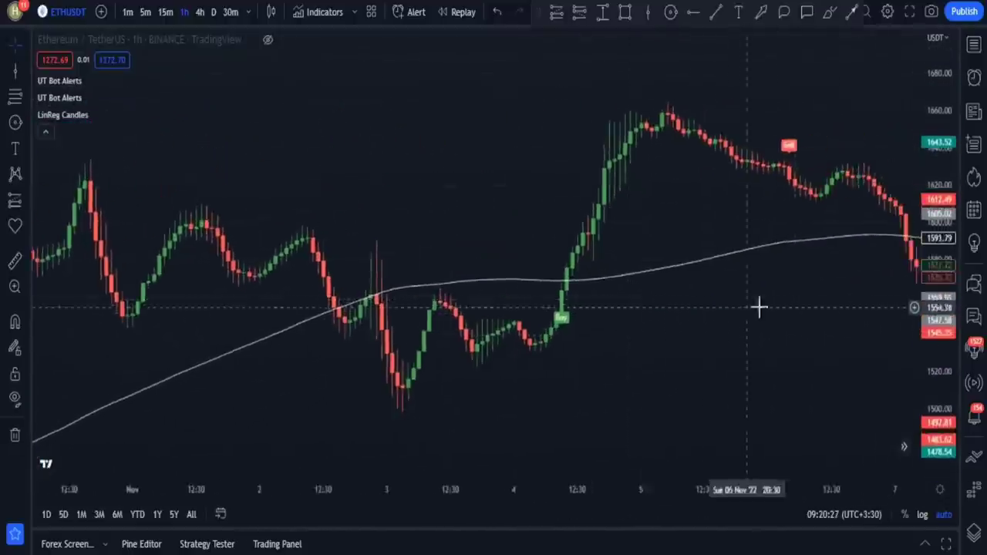
scroll(841, 359, "right", 5)
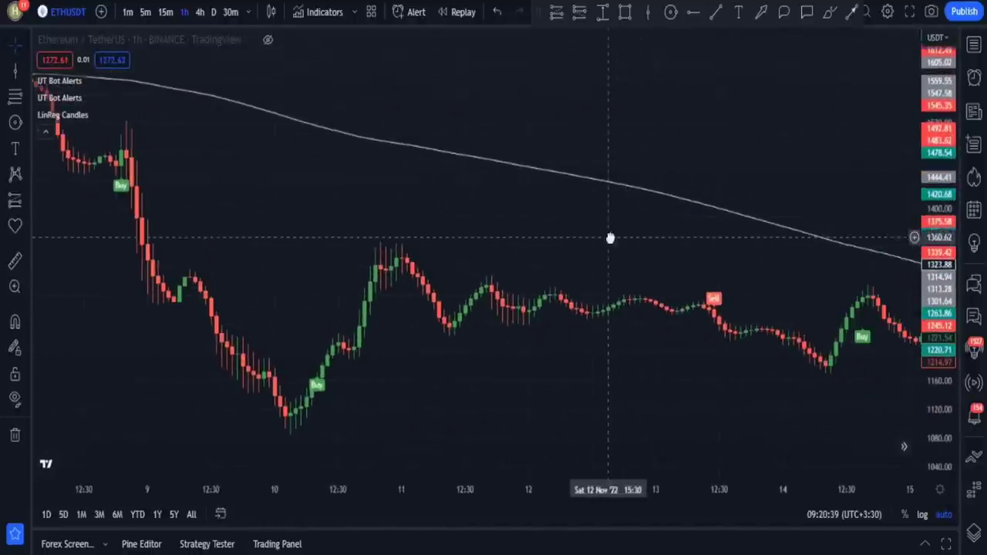
left_click_drag(718, 379, 436, 355)
left_click_drag(602, 324, 736, 326)
left_click_drag(764, 326, 820, 352)
scroll(860, 425, "down", 3)
left_click_drag(911, 386, 653, 375)
left_click_drag(573, 324, 882, 325)
left_click_drag(819, 233, 682, 181)
left_click_drag(746, 273, 783, 277)
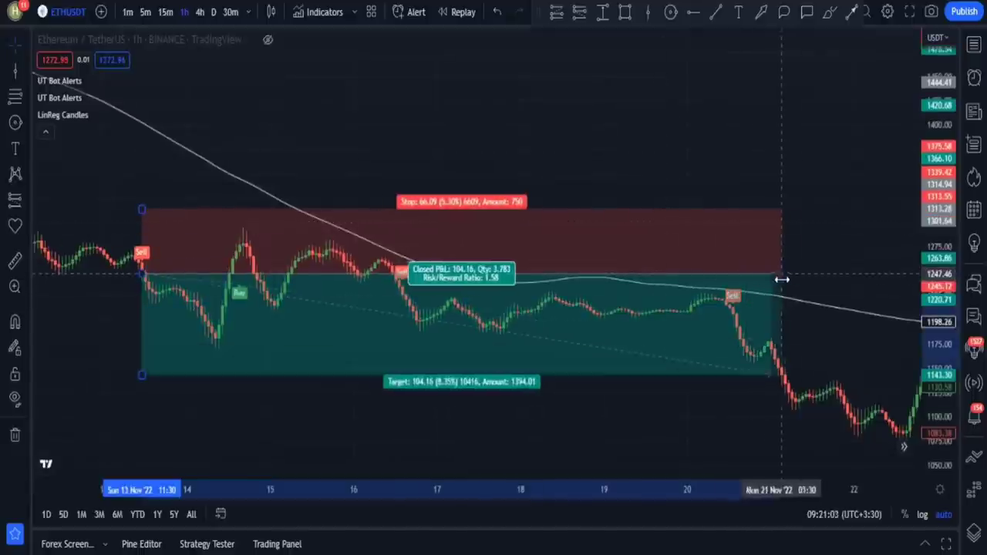
Step: Add a text note reading "SPOT: 8.35%" and "10X: 83.5%" above the 13 Nov short position
left_click(15, 148)
left_click(199, 135)
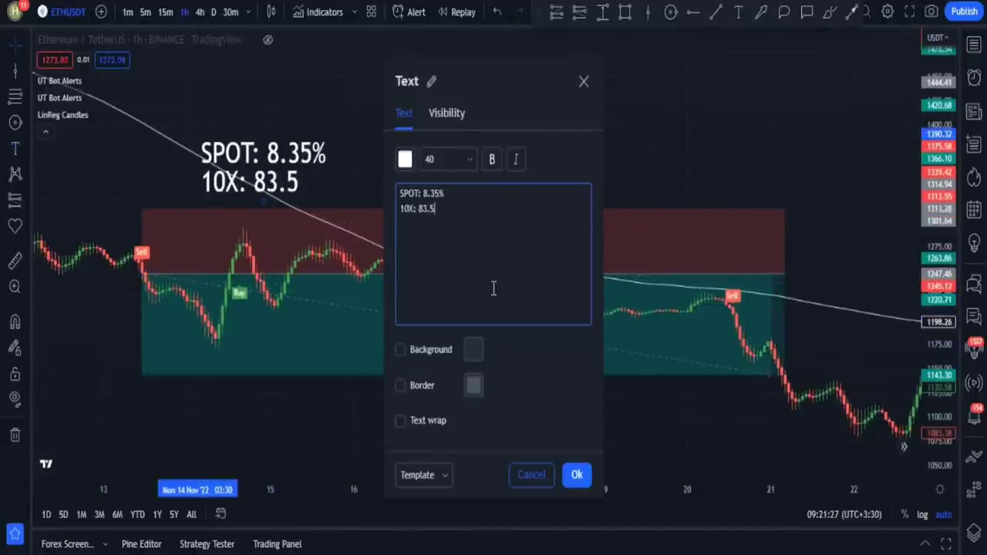
type("%")
left_click(577, 475)
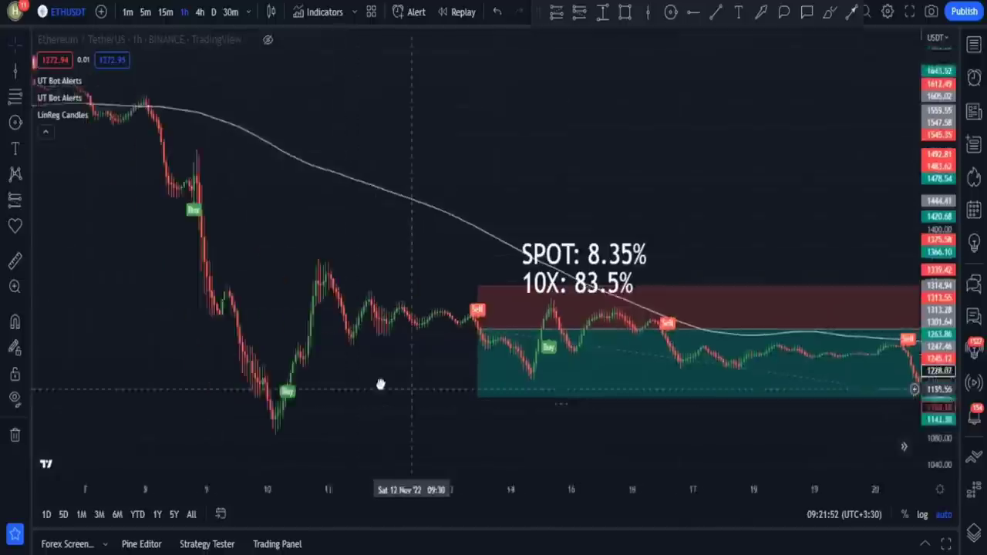
Step: Switch to Calculator and add up the three trades' 10X returns: 83.5 + 62 + 80
left_click_drag(381, 383, 313, 378)
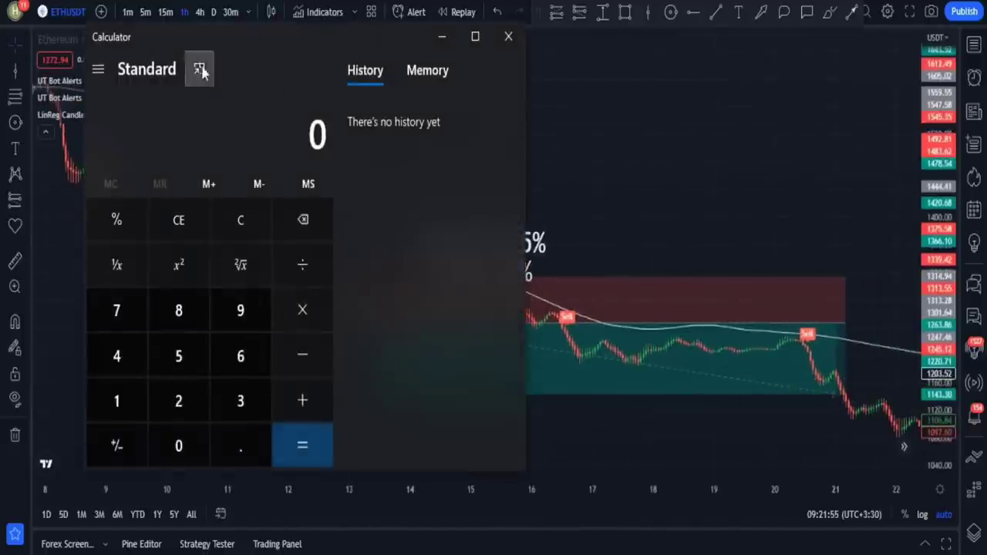
left_click_drag(158, 38, 640, 54)
type("83.5")
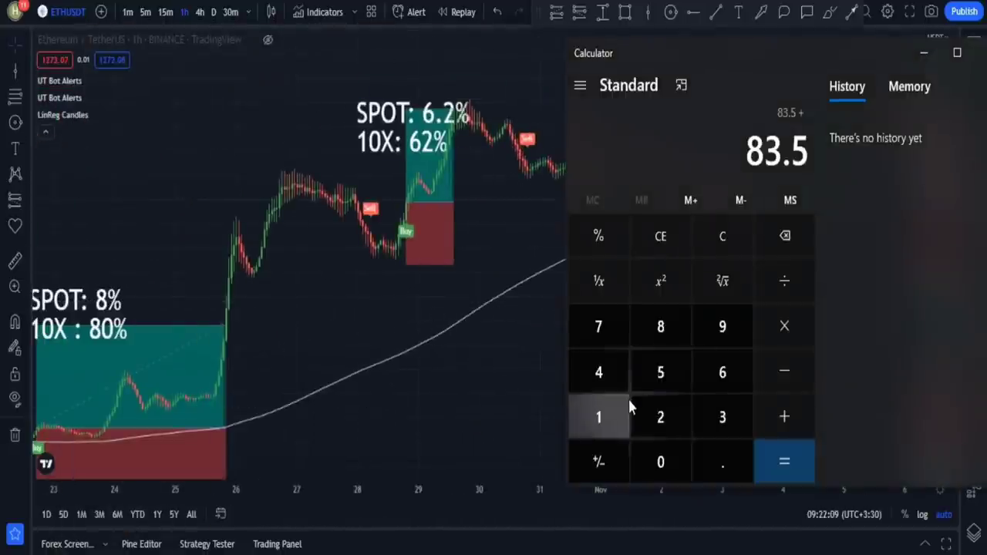
type("62+")
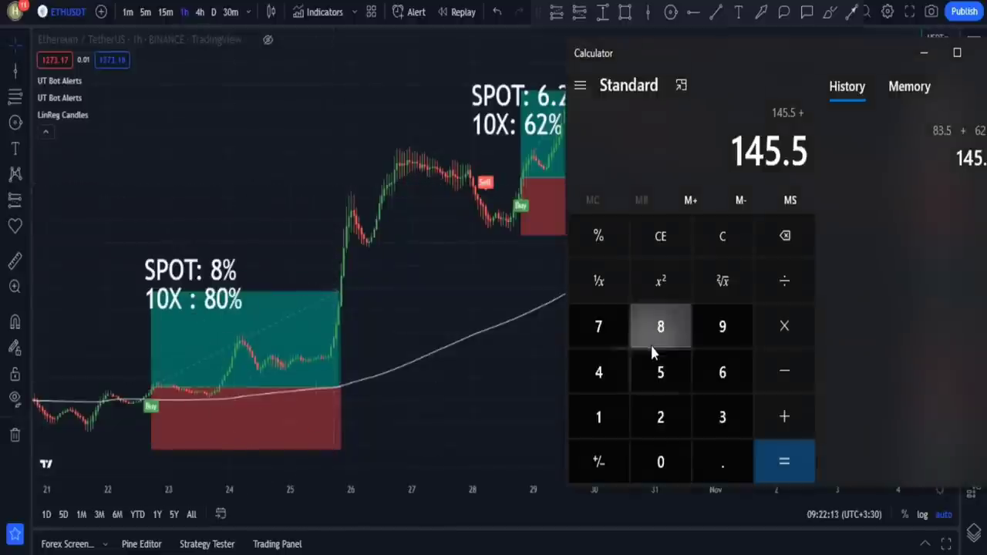
type("80=")
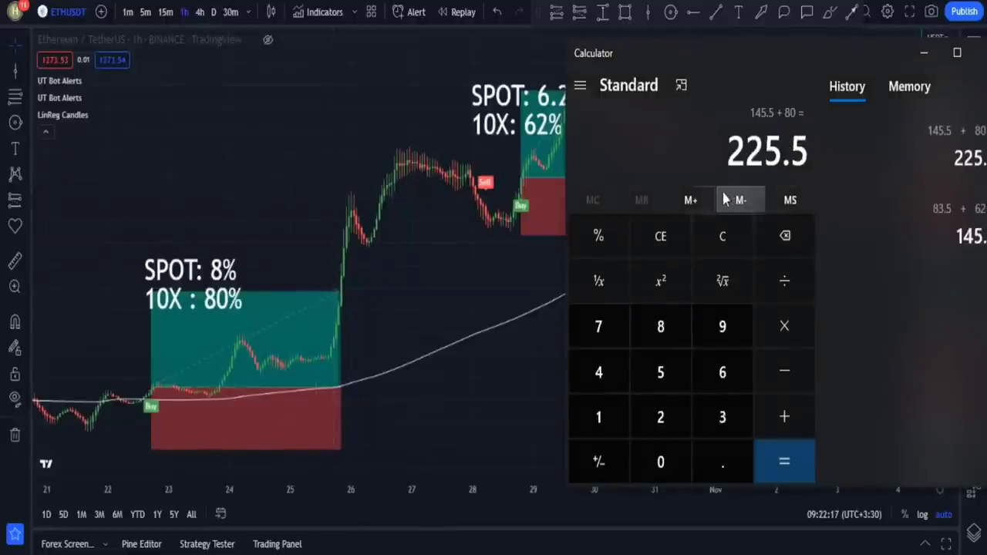